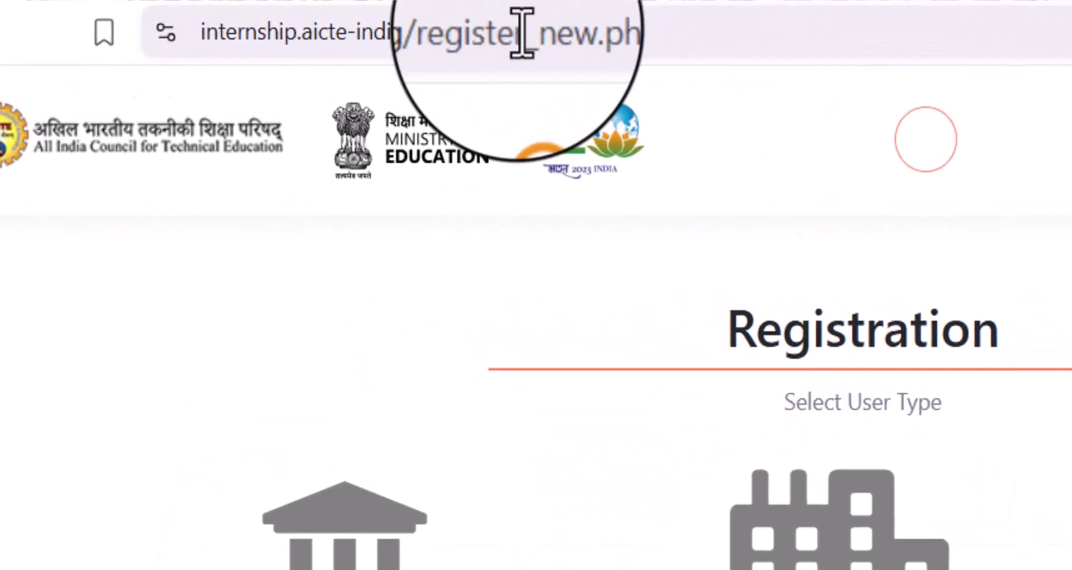
Select Lakshmi Narain College of Technology, Bhopal (1-5800621) as the AICTE-affiliated institute and confirm its details.
scroll(629, 409, "down", 4)
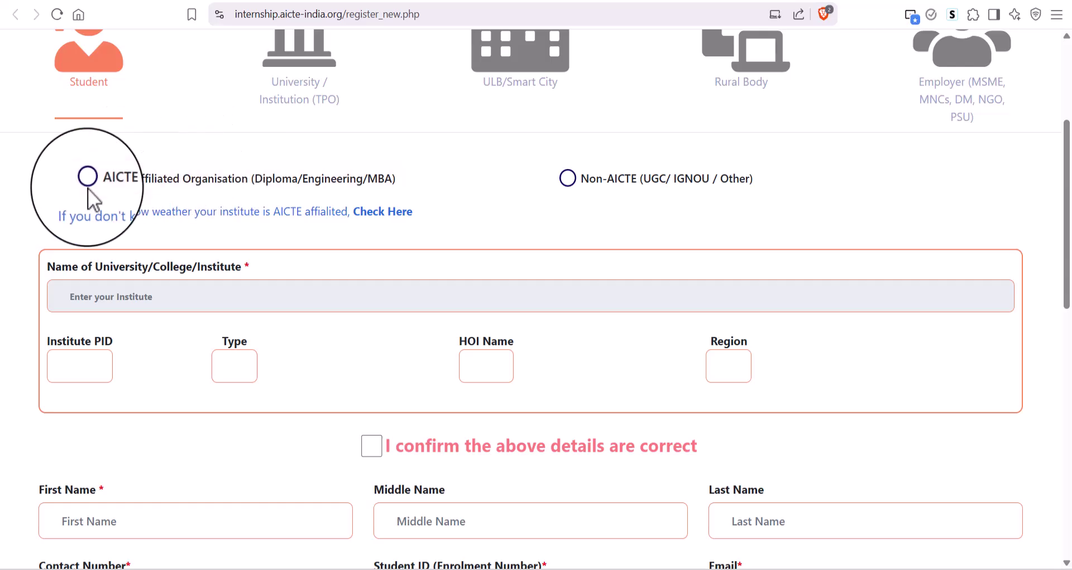
left_click(87, 188)
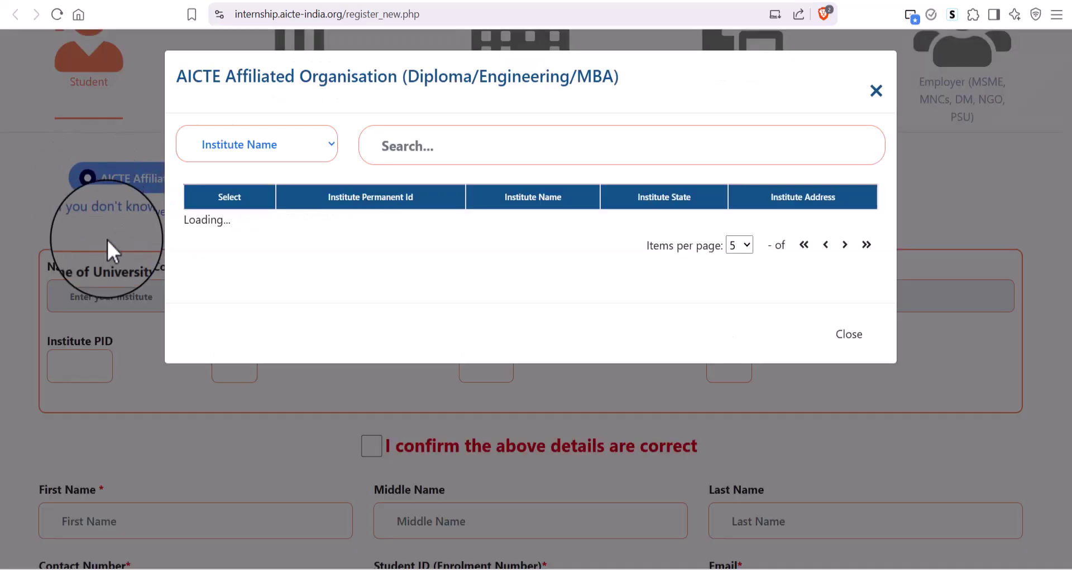
left_click(441, 148)
left_click(485, 190)
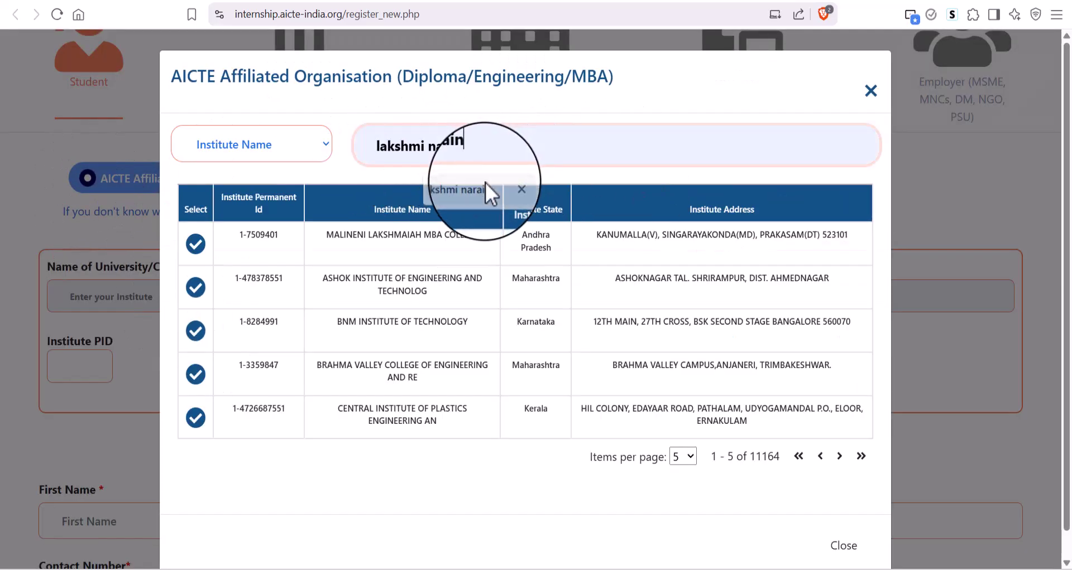
left_click(840, 457)
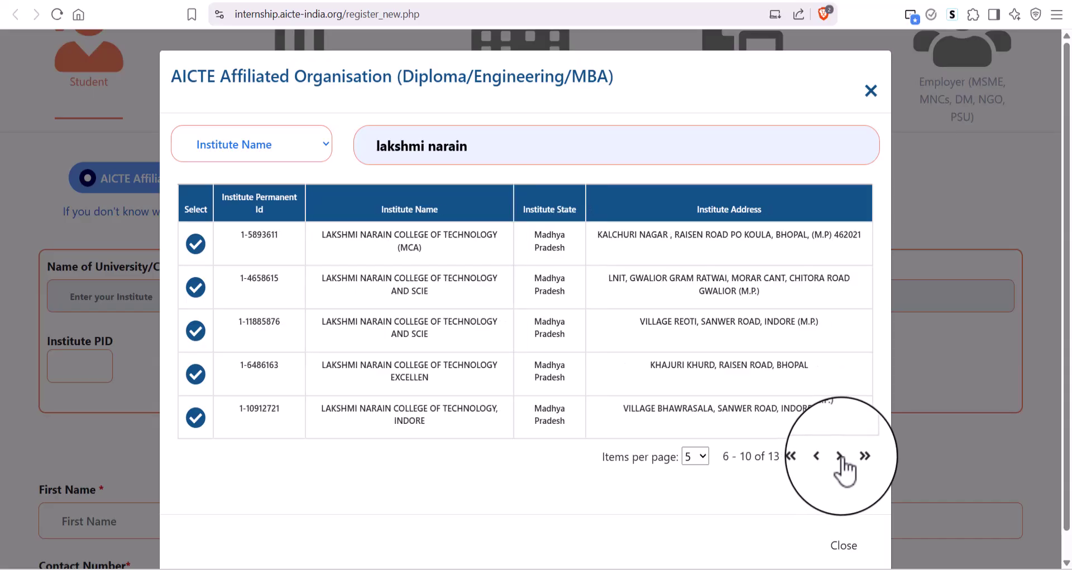
left_click(839, 457)
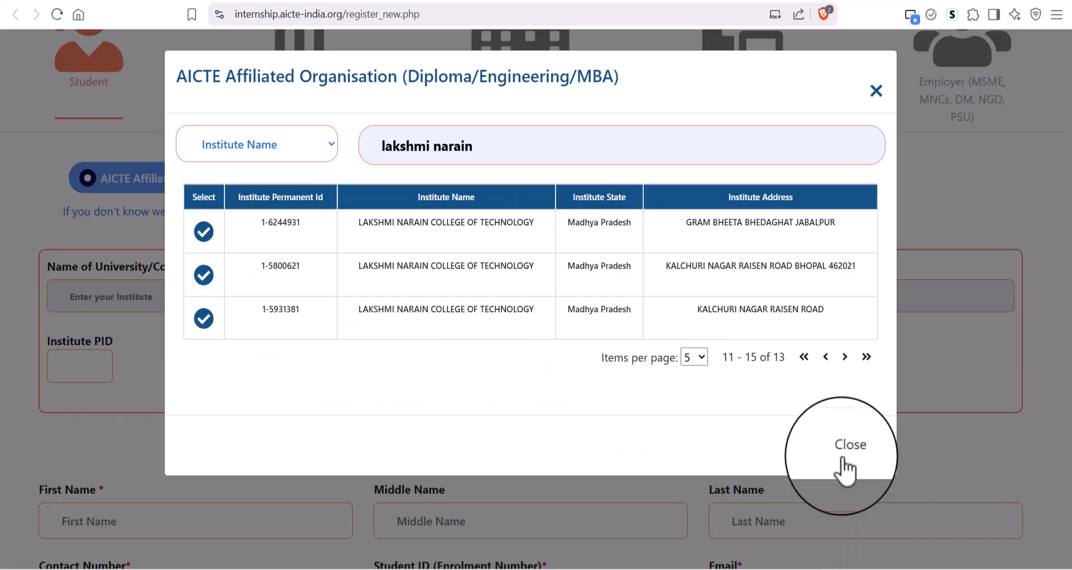
left_click(202, 279)
scroll(601, 404, "down", 5)
left_click(371, 153)
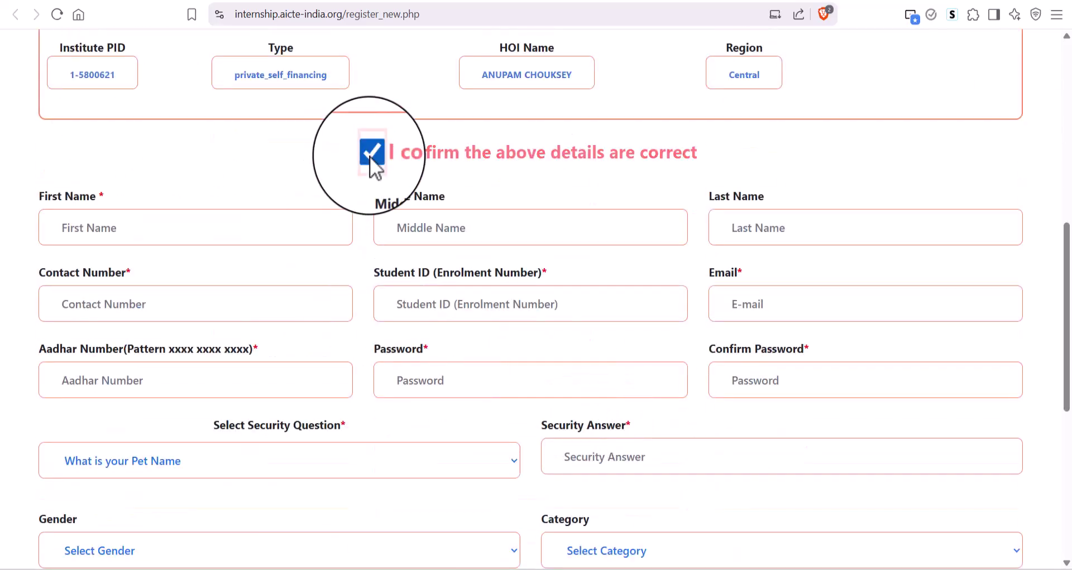
Fill the registration form with 'What is your favourite color' as the security question.
key("Tab")
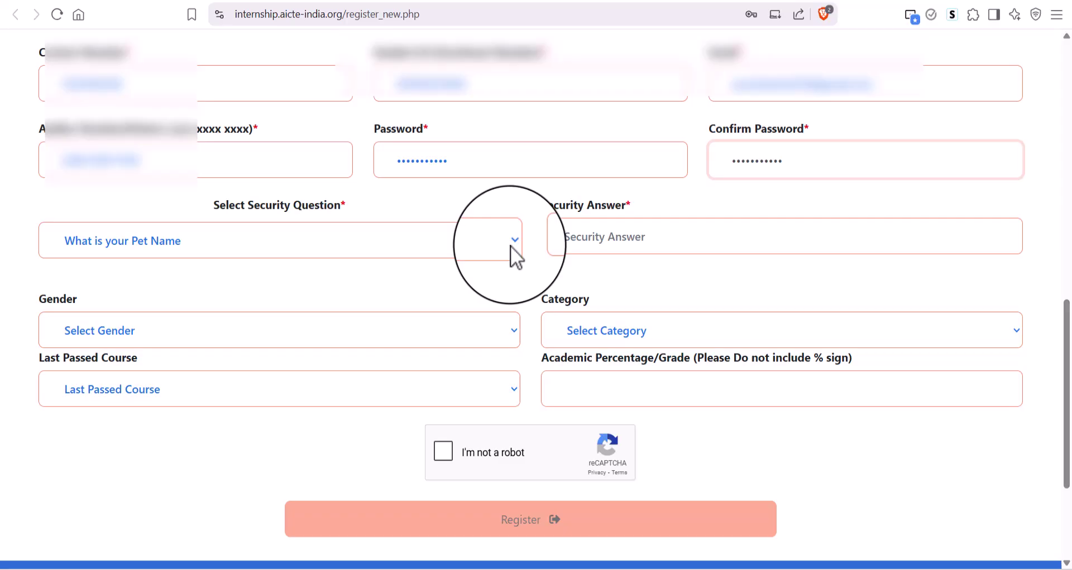
left_click(510, 246)
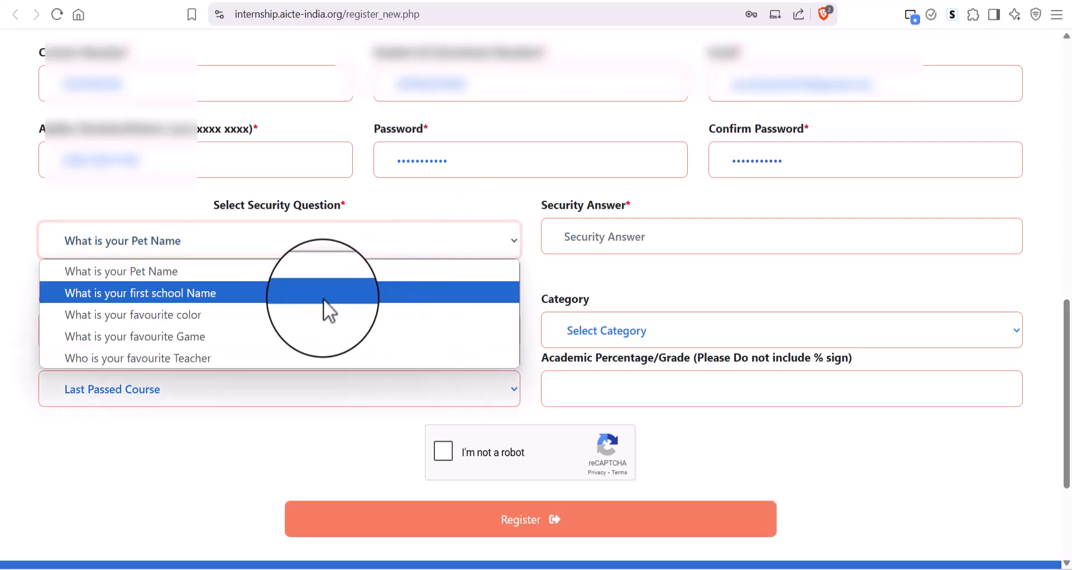
left_click(294, 315)
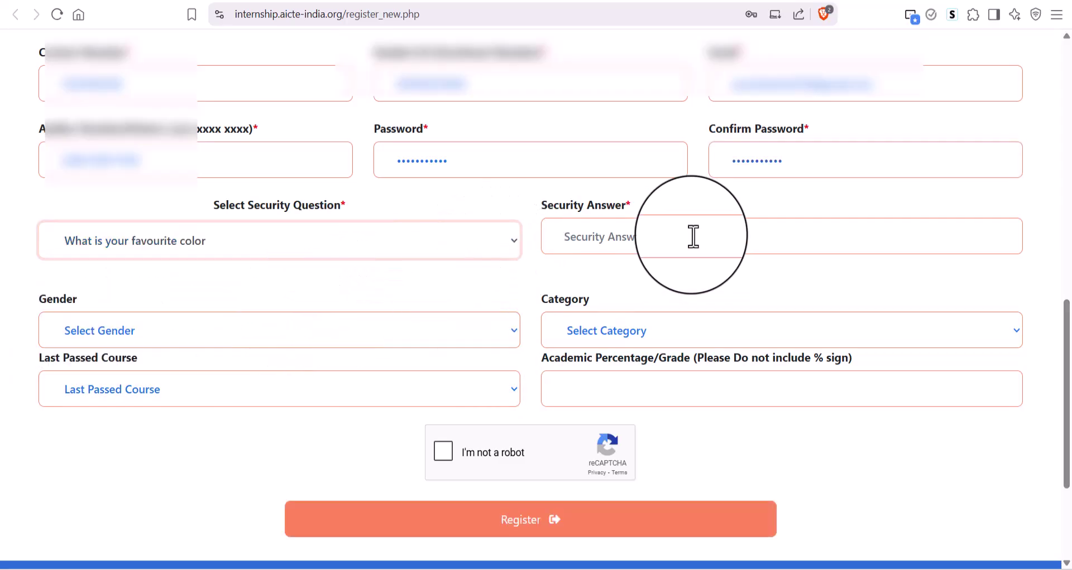
left_click(668, 241)
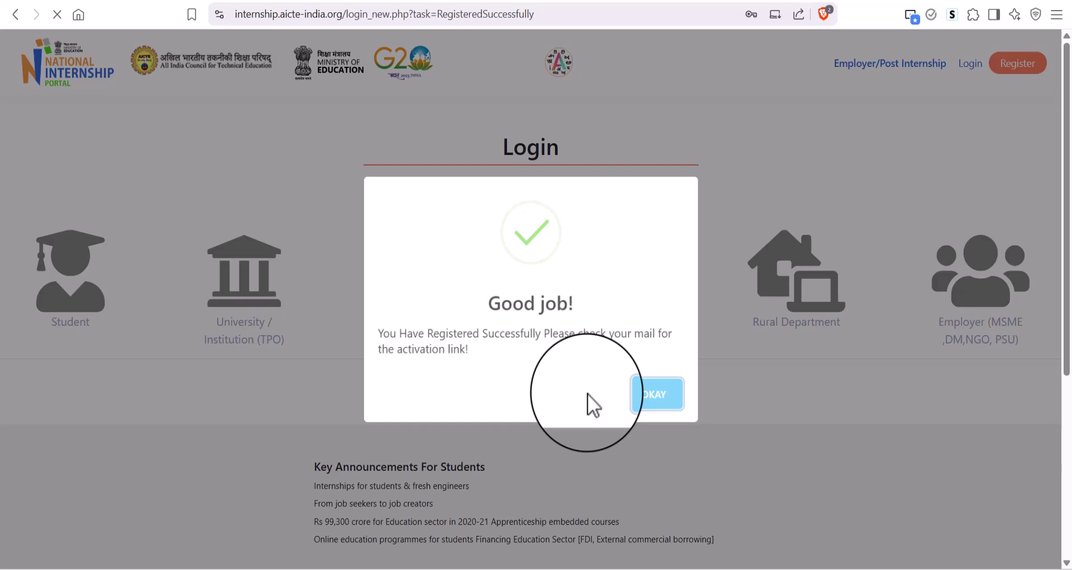
Log in as a student with the account email, password and reCAPTCHA check.
left_click(663, 399)
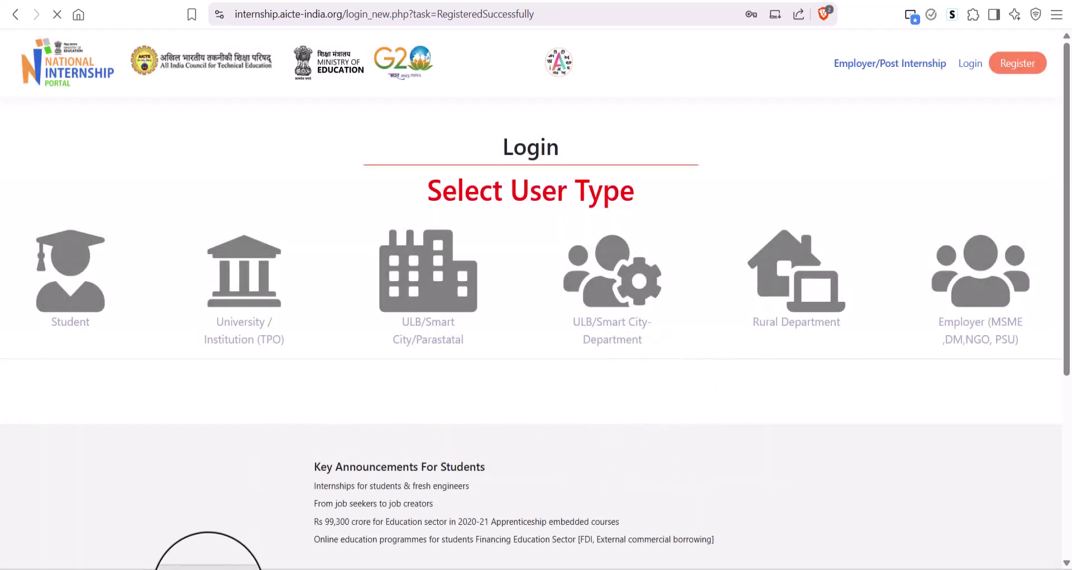
left_click(81, 306)
left_click(485, 190)
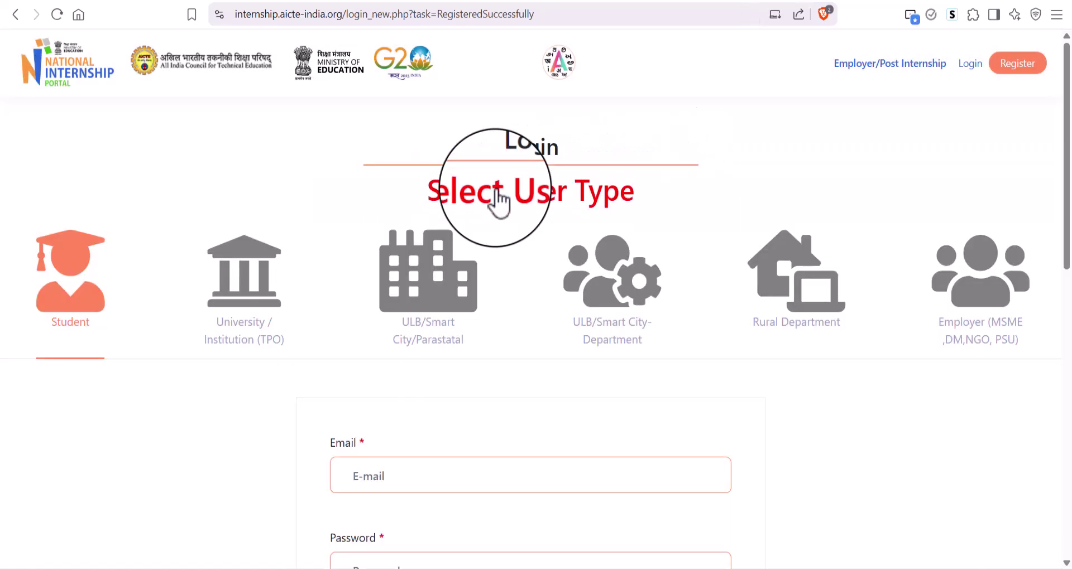
scroll(454, 326, "down", 1)
scroll(453, 327, "down", 5)
left_click(401, 199)
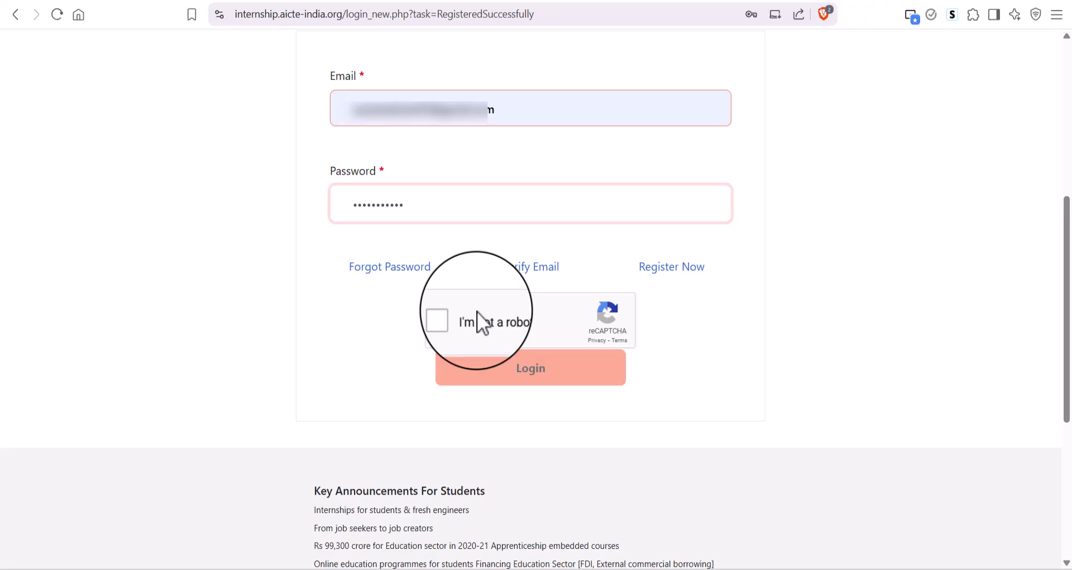
left_click(443, 318)
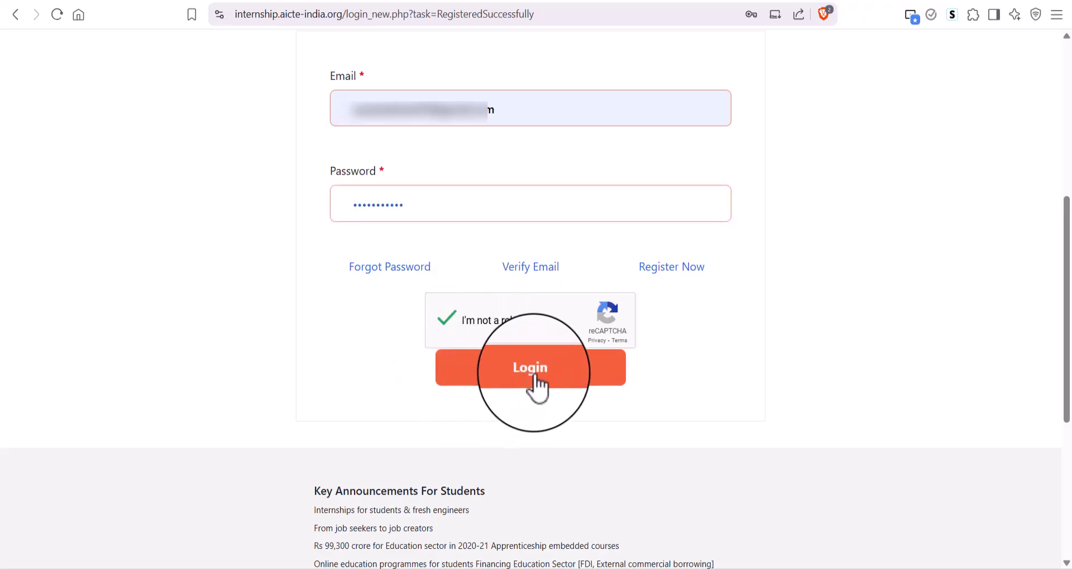
left_click(537, 384)
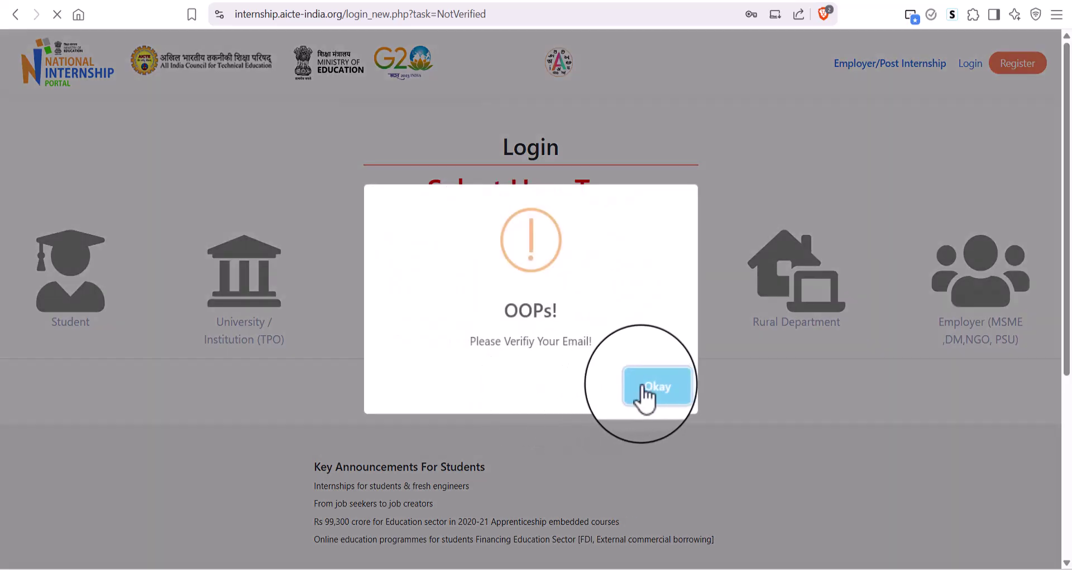
After the 'Please Verify Your Email!' warning, log in as a student again.
left_click(647, 388)
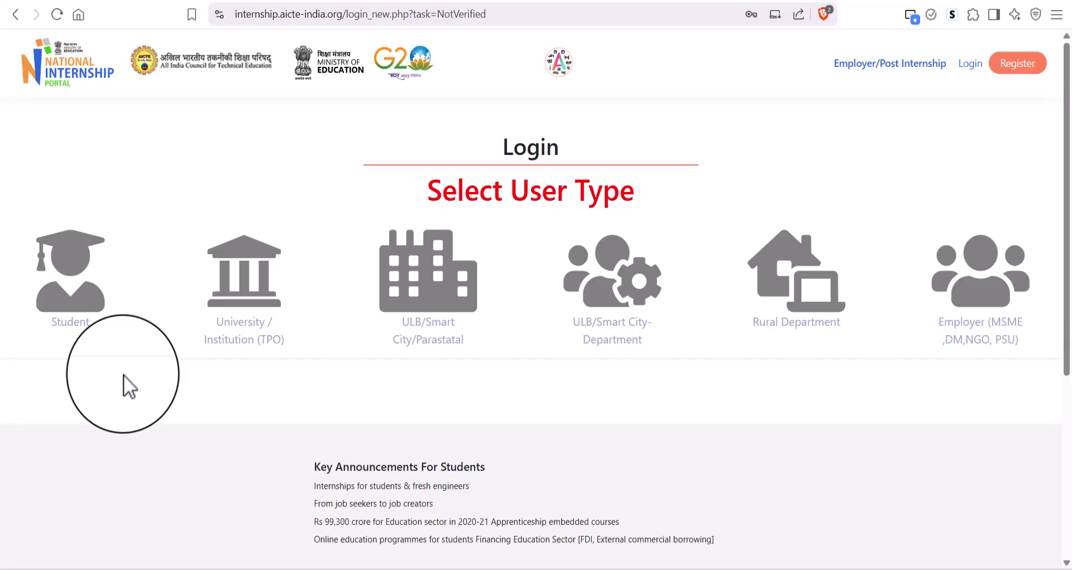
left_click(82, 295)
left_click(458, 198)
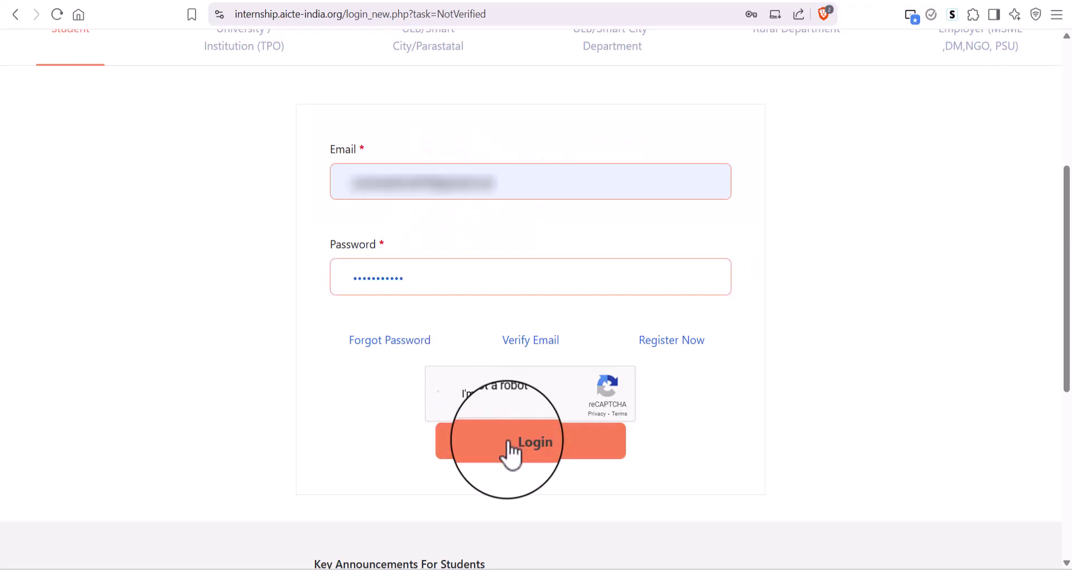
left_click(529, 441)
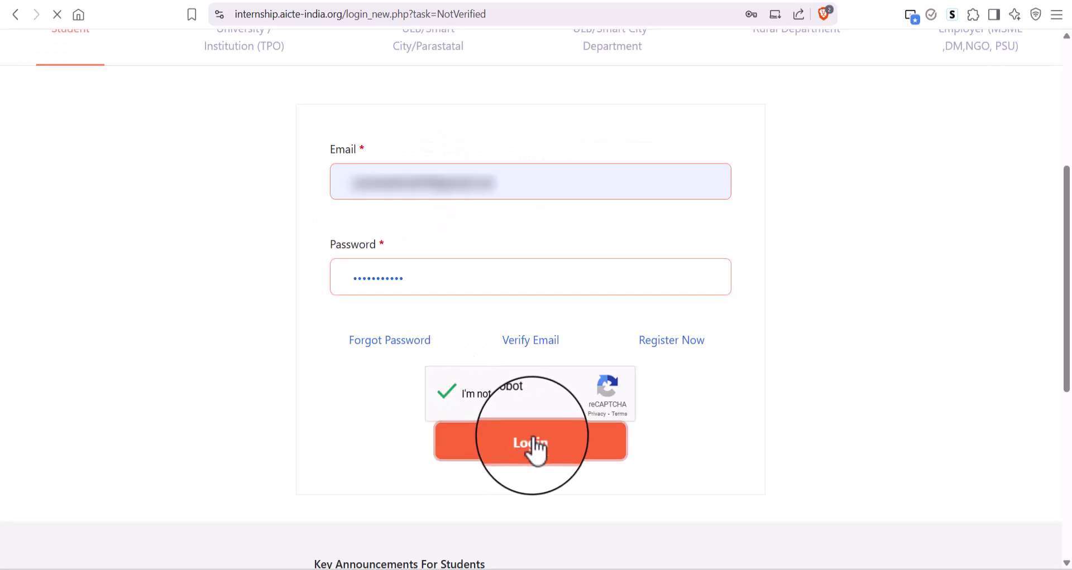
Set the institute location to Bhopal, Madhya Pradesh and save it.
scroll(274, 212, "down", 5)
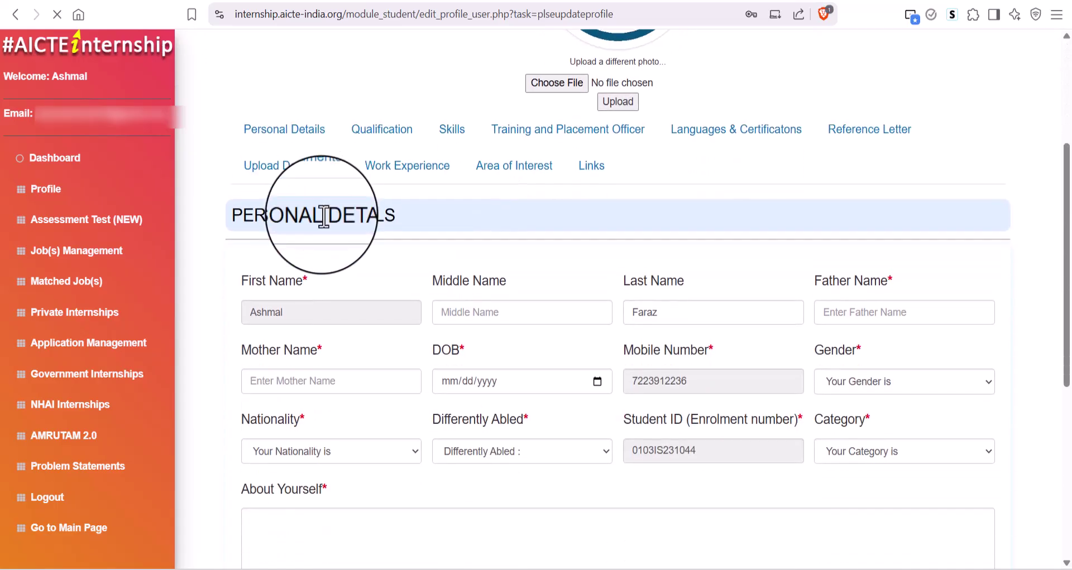
left_click(646, 382)
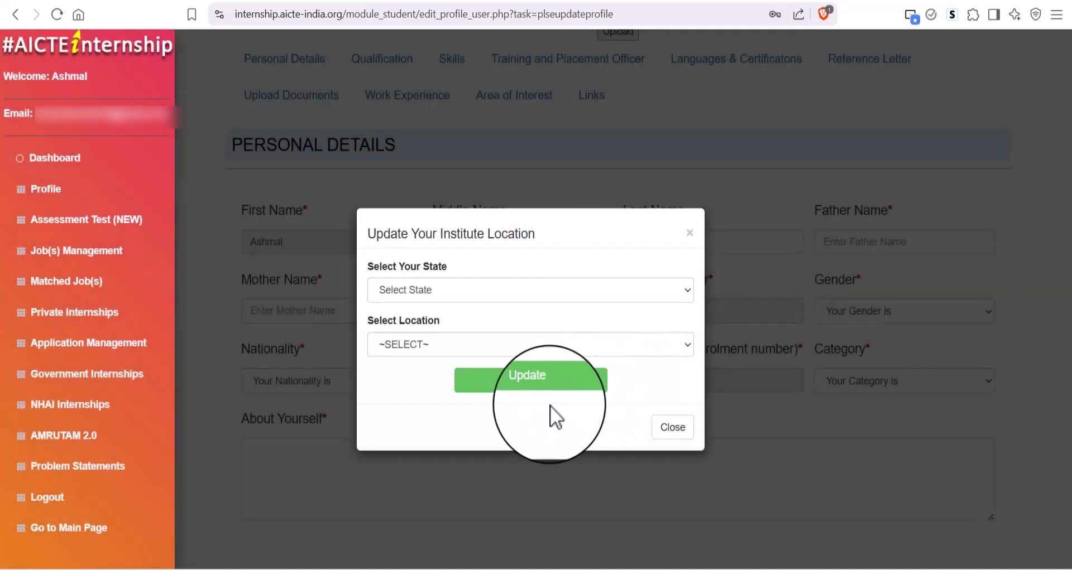
left_click(427, 293)
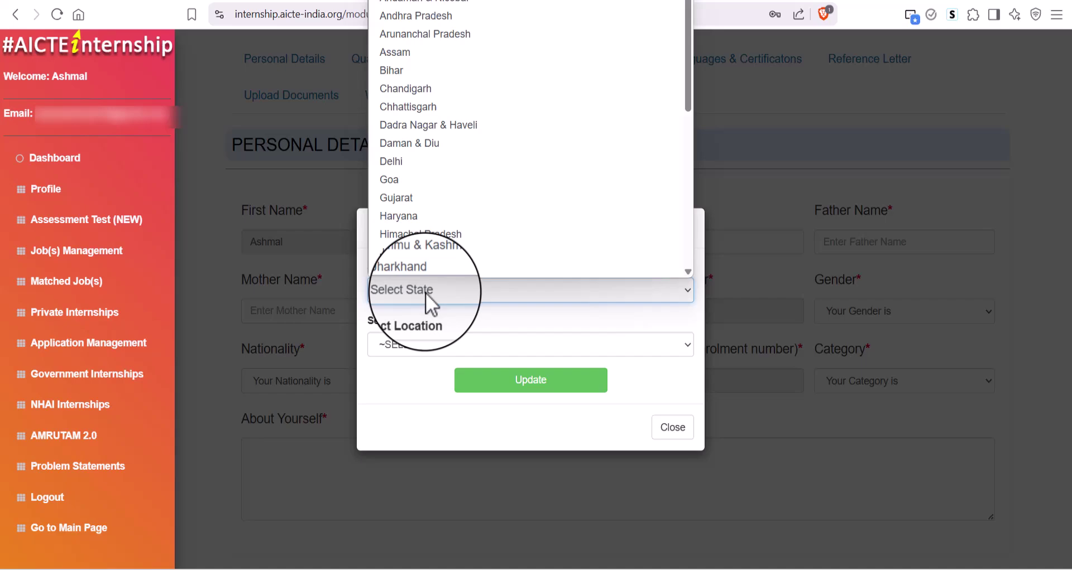
key("m")
key("Return")
left_click(430, 343)
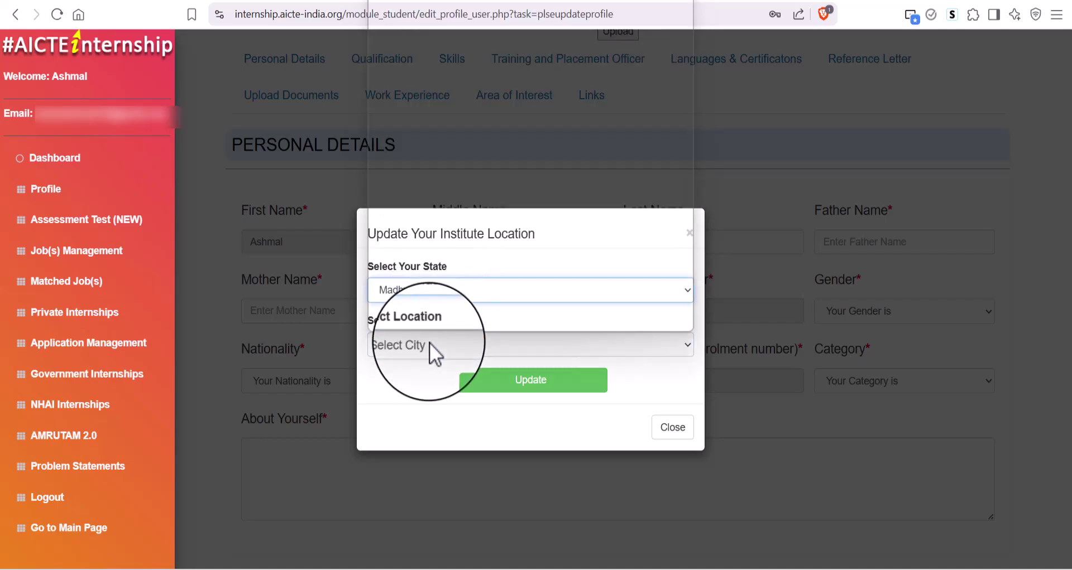
key("b")
key("h")
key("Return")
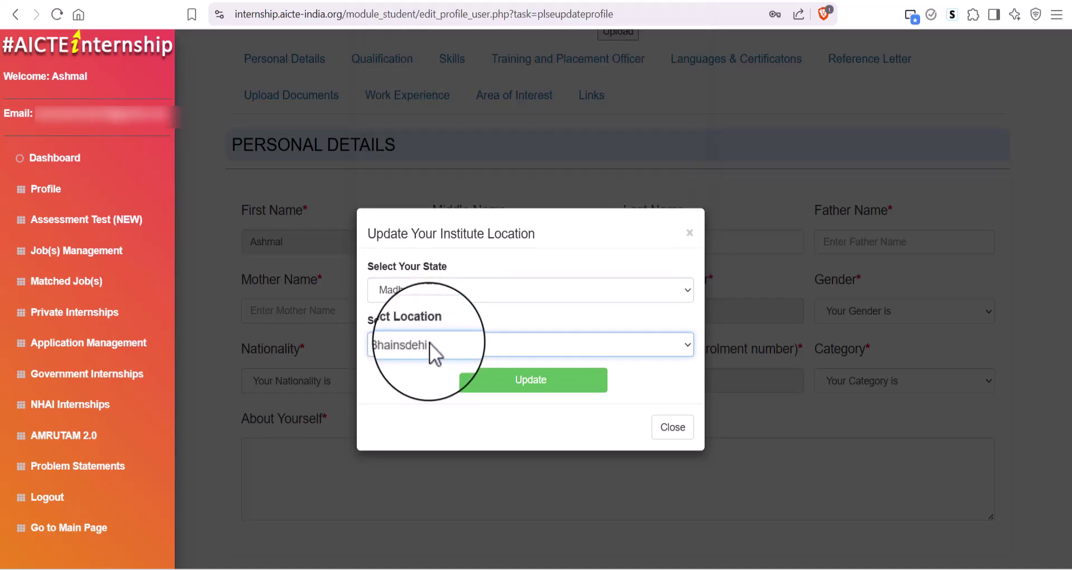
left_click(430, 343)
scroll(430, 301, "down", 3)
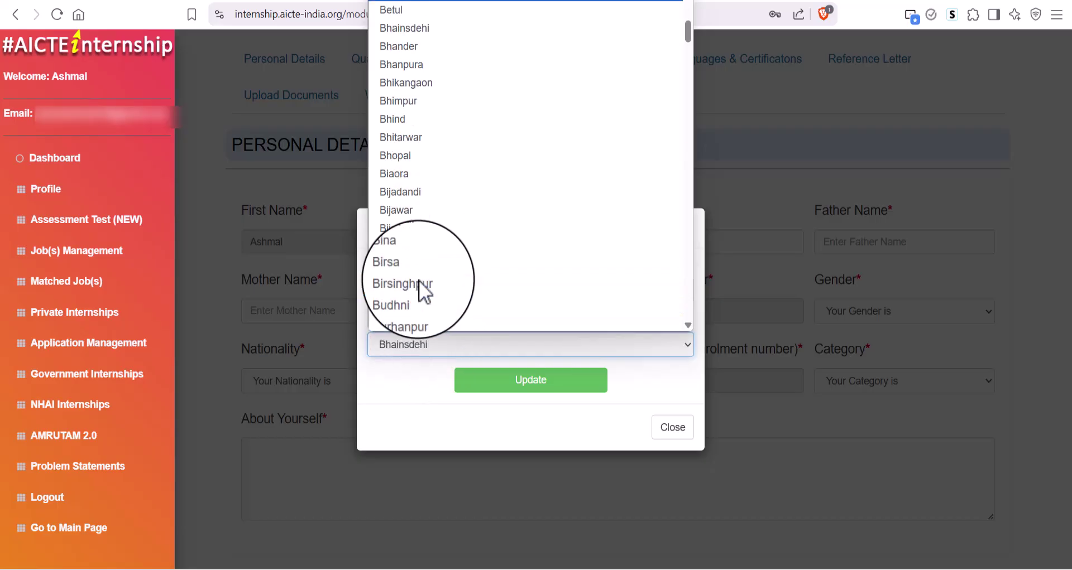
scroll(424, 200, "up", 1)
left_click(419, 157)
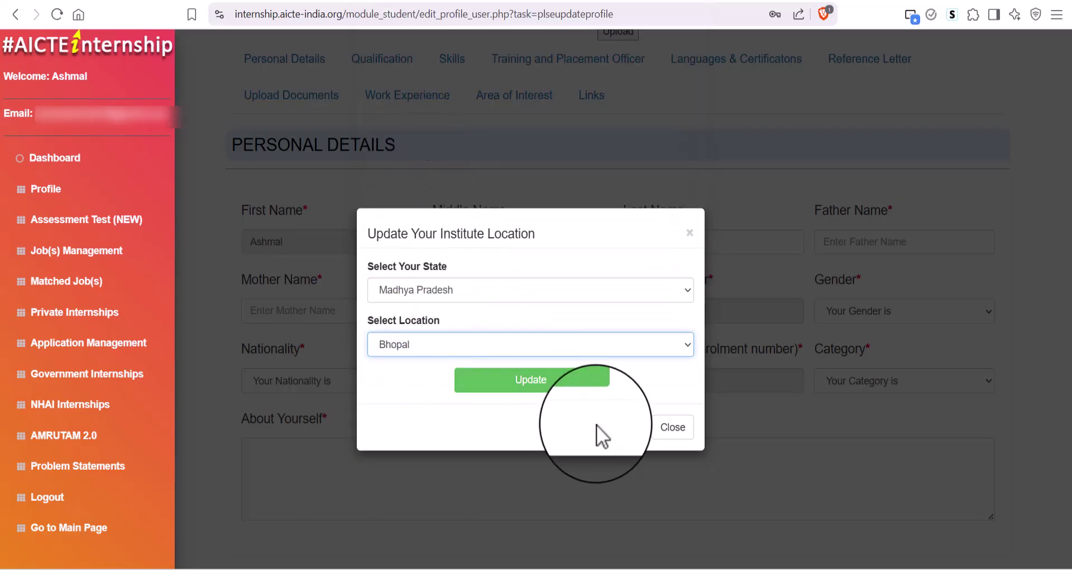
left_click(548, 389)
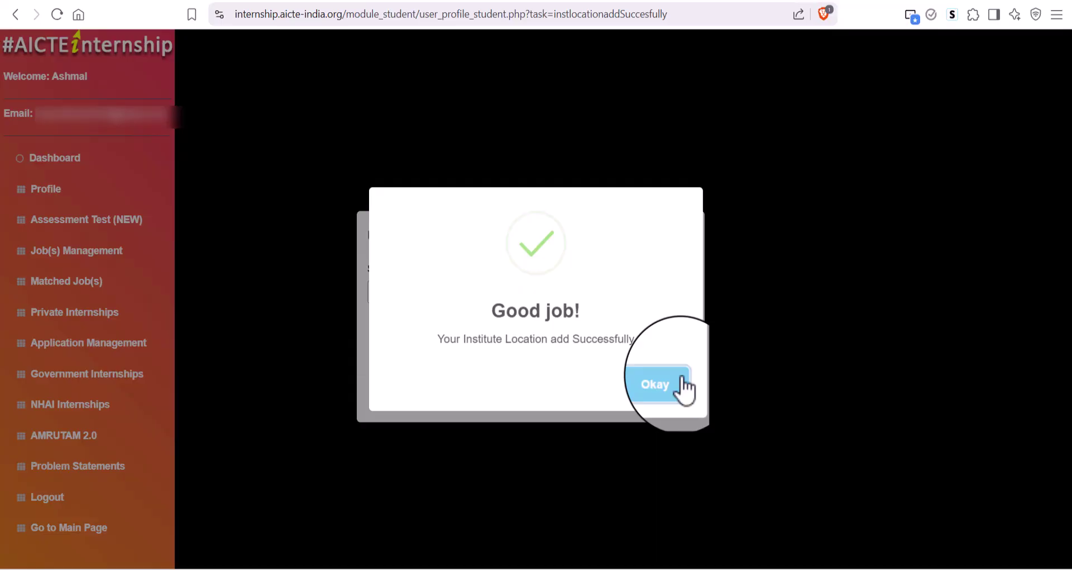
Add JAVA DEVELOPER to the profile skills by filtering on 'ja'.
left_click(676, 381)
left_click(436, 288)
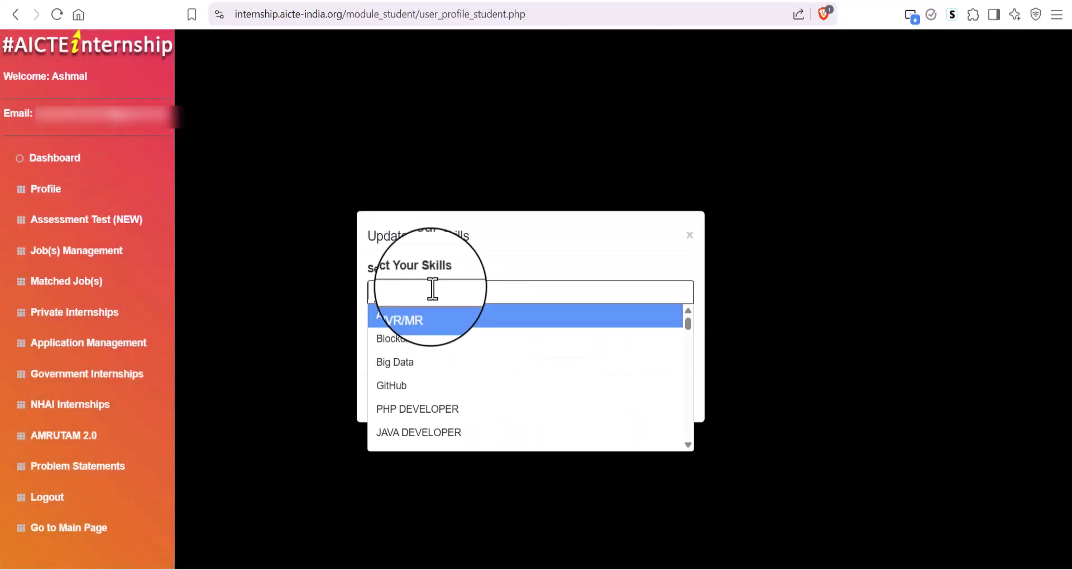
type("jaa")
key("Return")
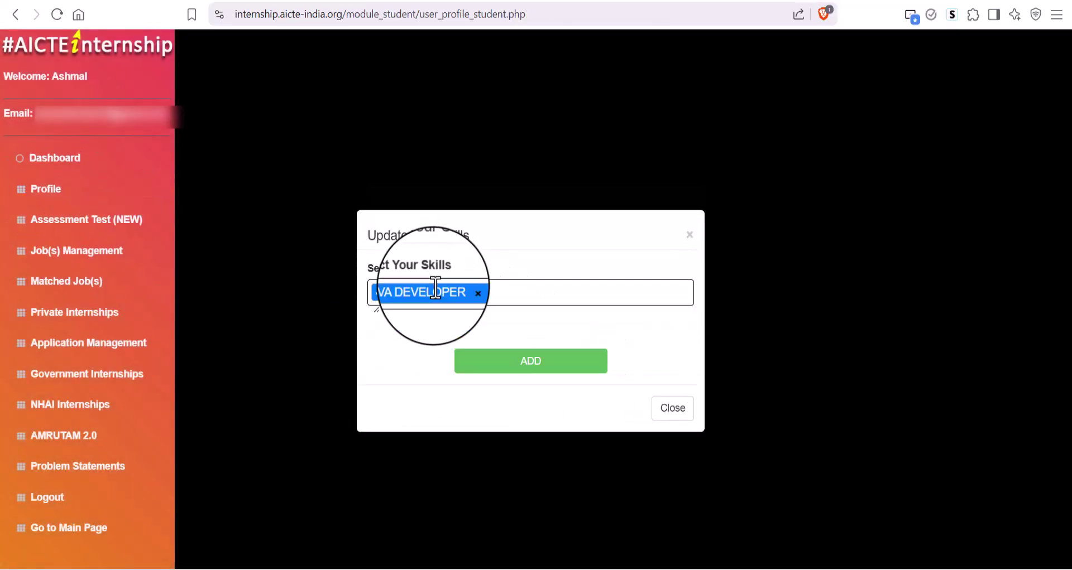
left_click(537, 356)
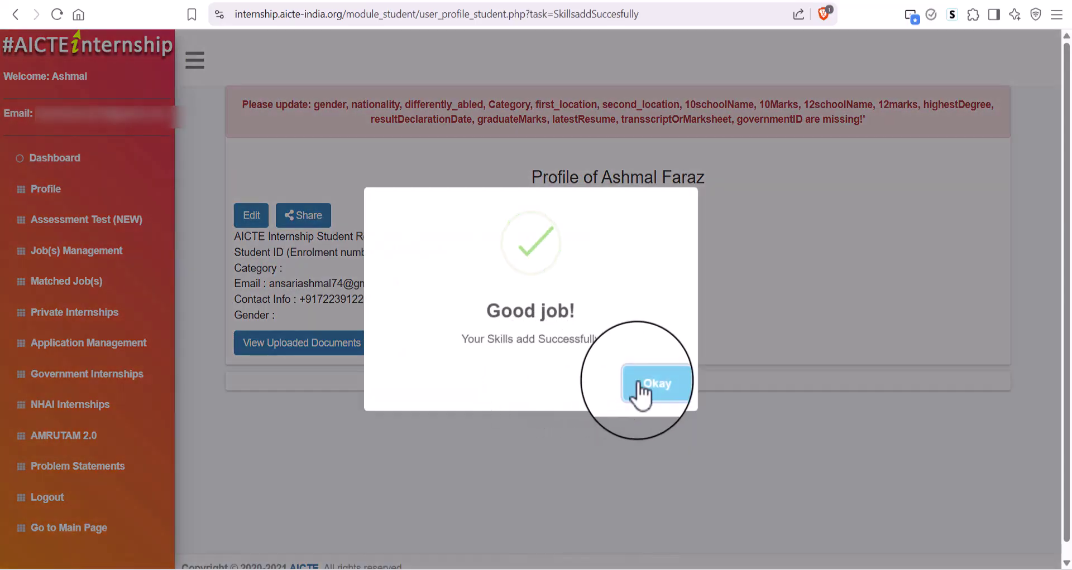
Set gender Male, nationality Indian, differently abled No and category General.
left_click(653, 388)
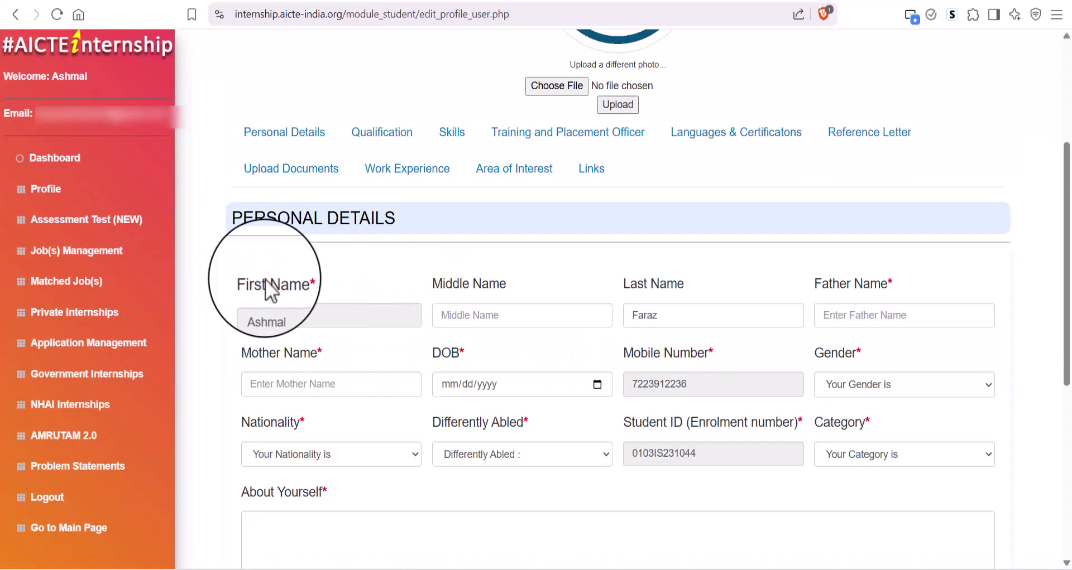
left_click(836, 386)
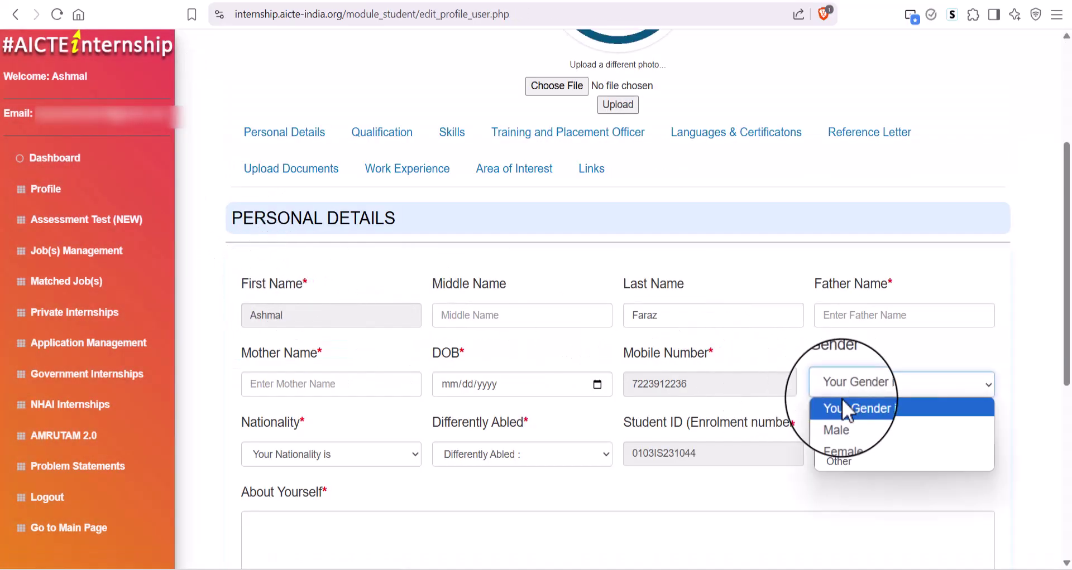
left_click(837, 428)
left_click(338, 454)
left_click(331, 494)
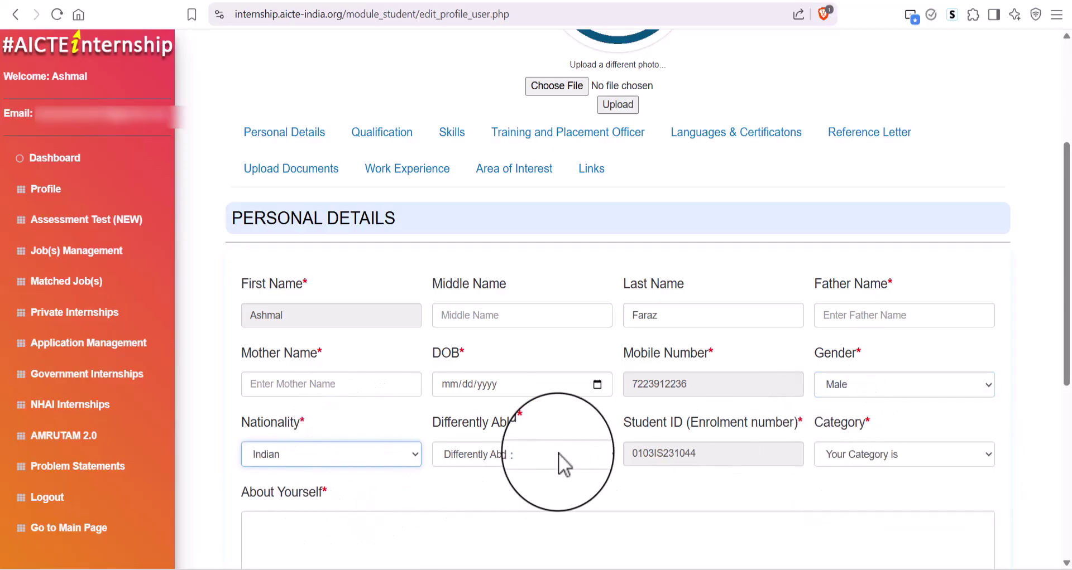
left_click(555, 455)
left_click(490, 513)
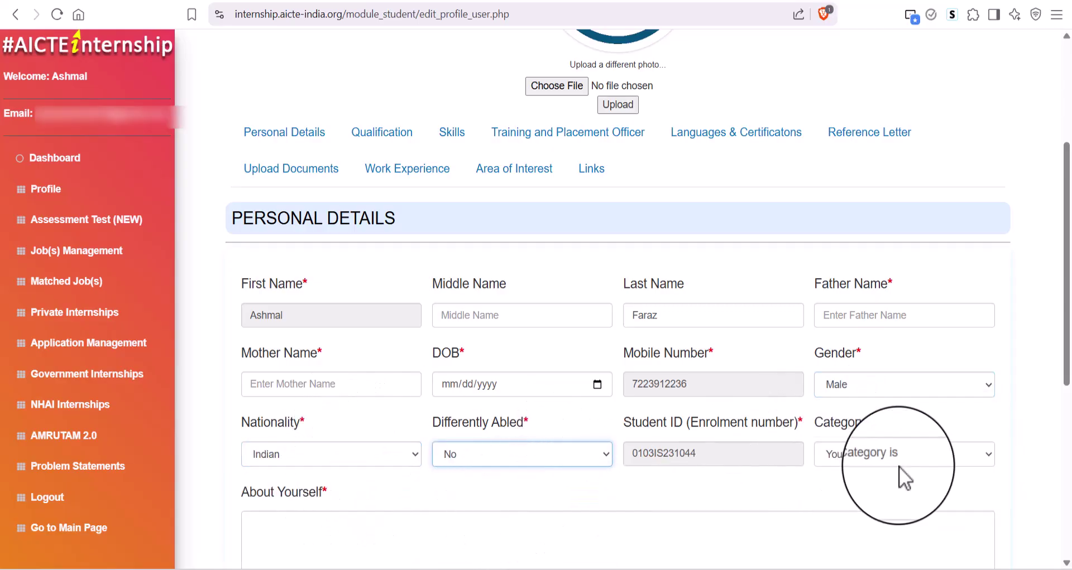
left_click(881, 456)
left_click(868, 357)
Enter 'i am very motivated' as About Yourself, pick Bhopal as first location, start second location.
scroll(558, 279, "down", 6)
left_click(286, 159)
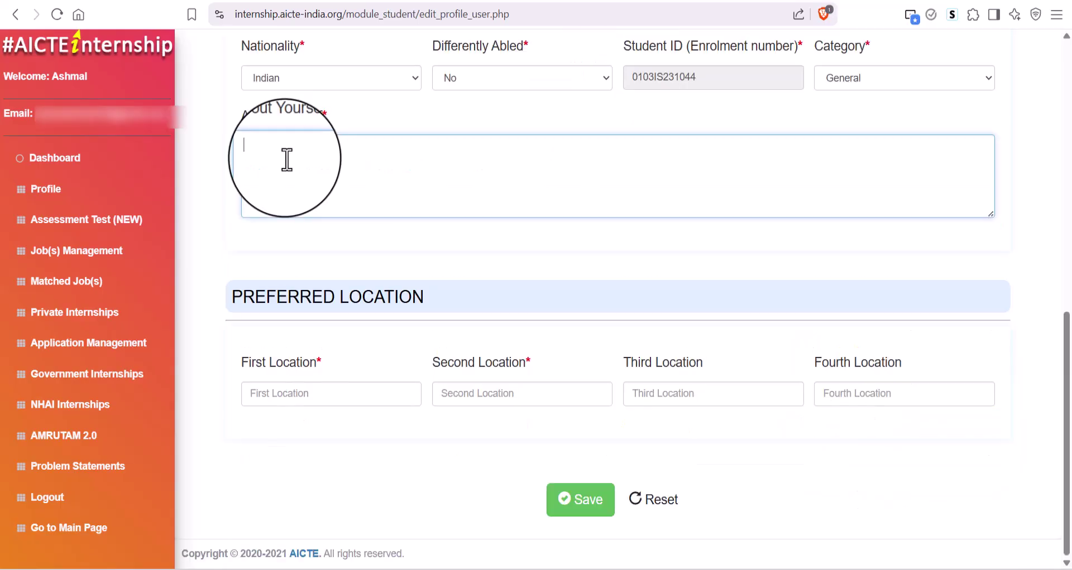
type("i am")
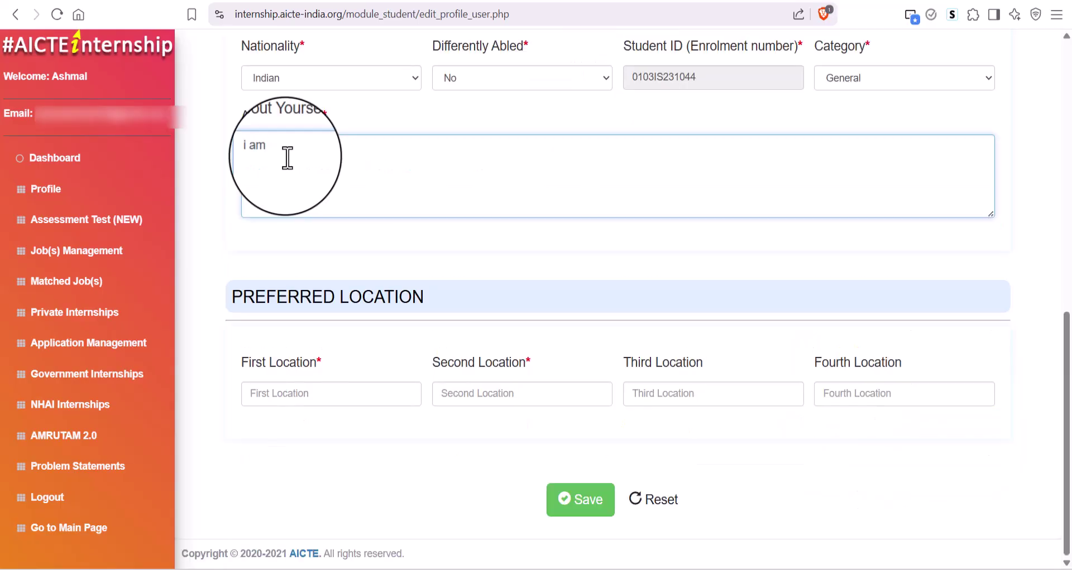
type(" very motivated")
left_click(313, 395)
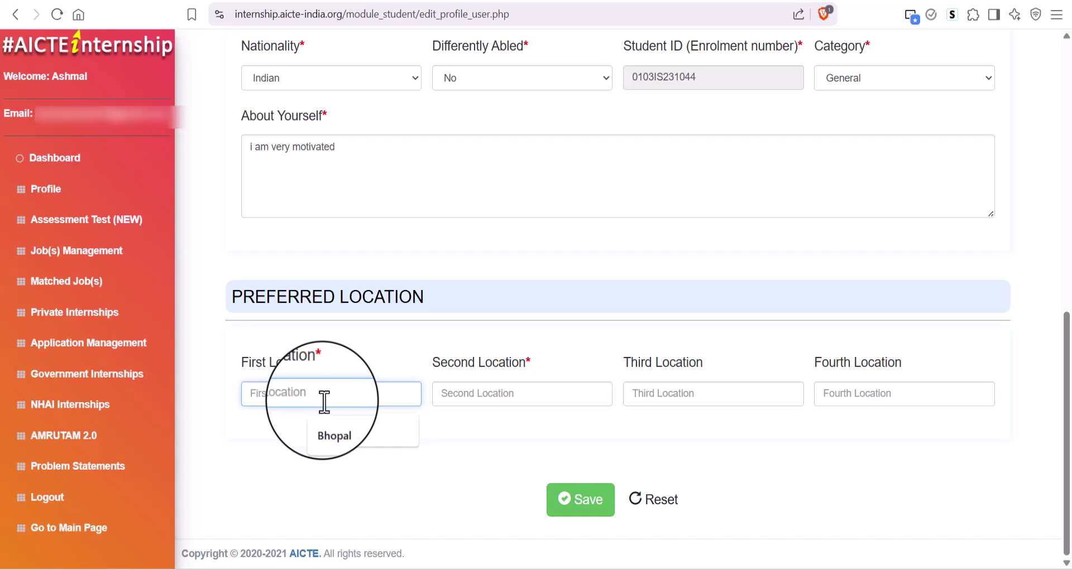
left_click(337, 436)
left_click(528, 397)
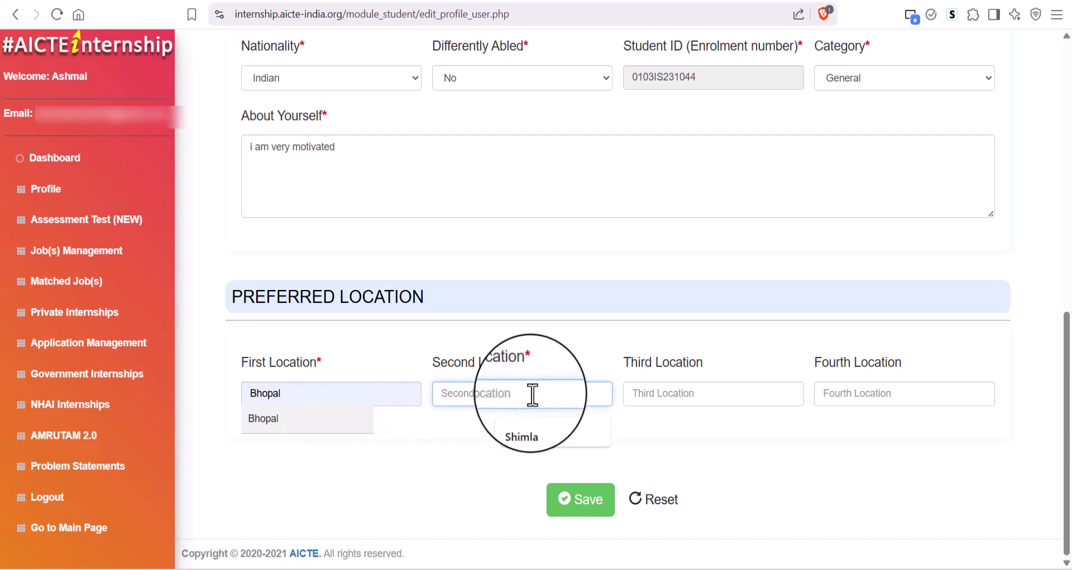
type("Banglo")
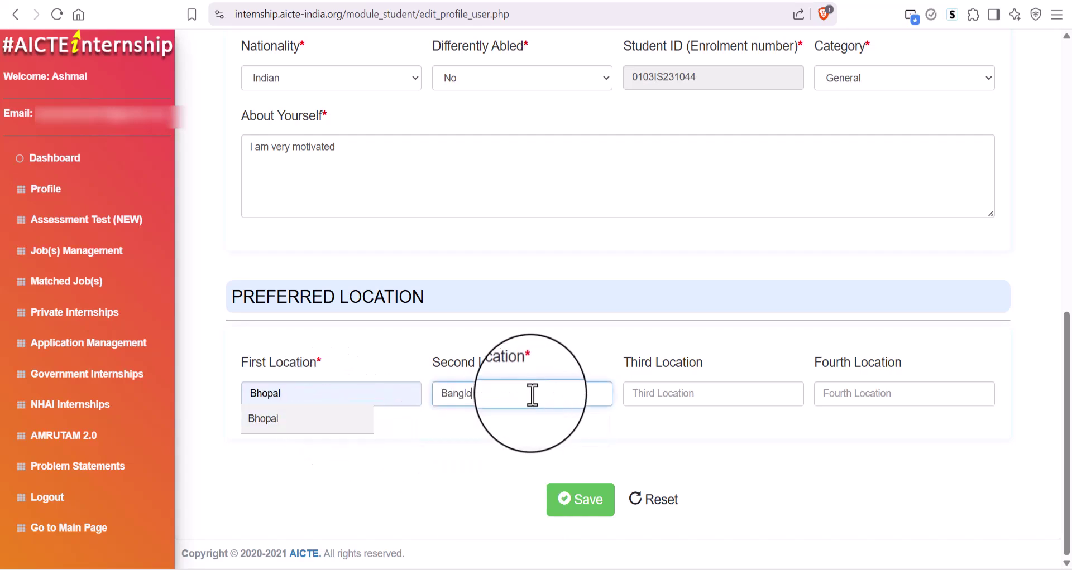
key("BackSpace")
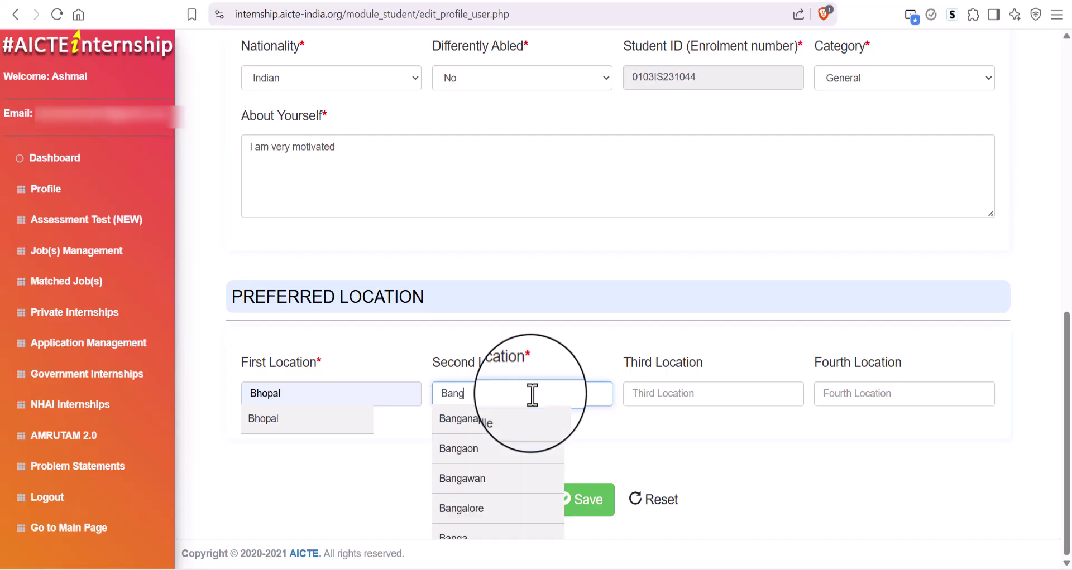
Choose Bangalore as second preferred location and save the personal details.
left_click(485, 509)
left_click(580, 508)
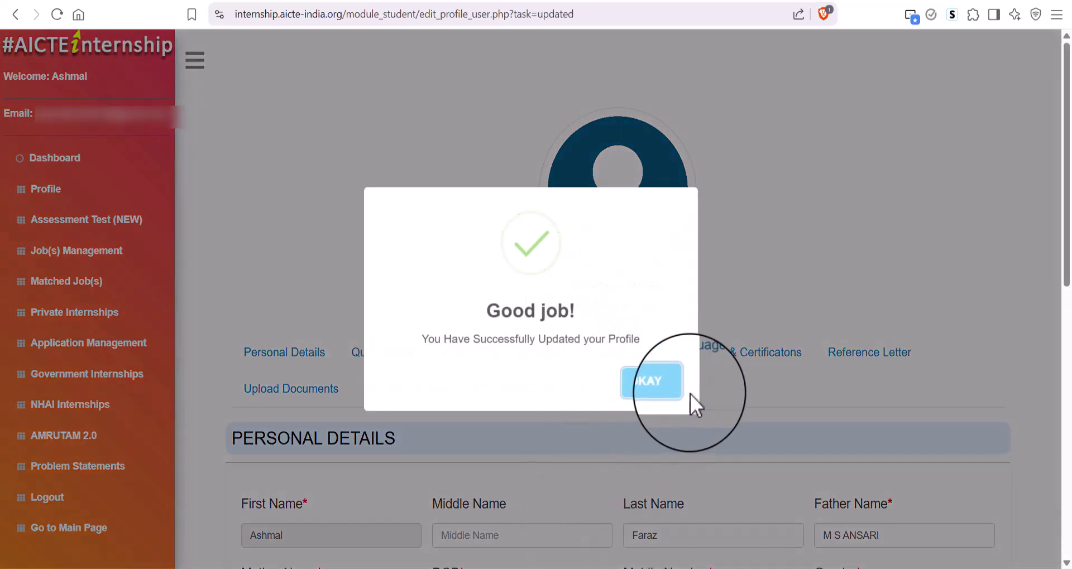
left_click(653, 388)
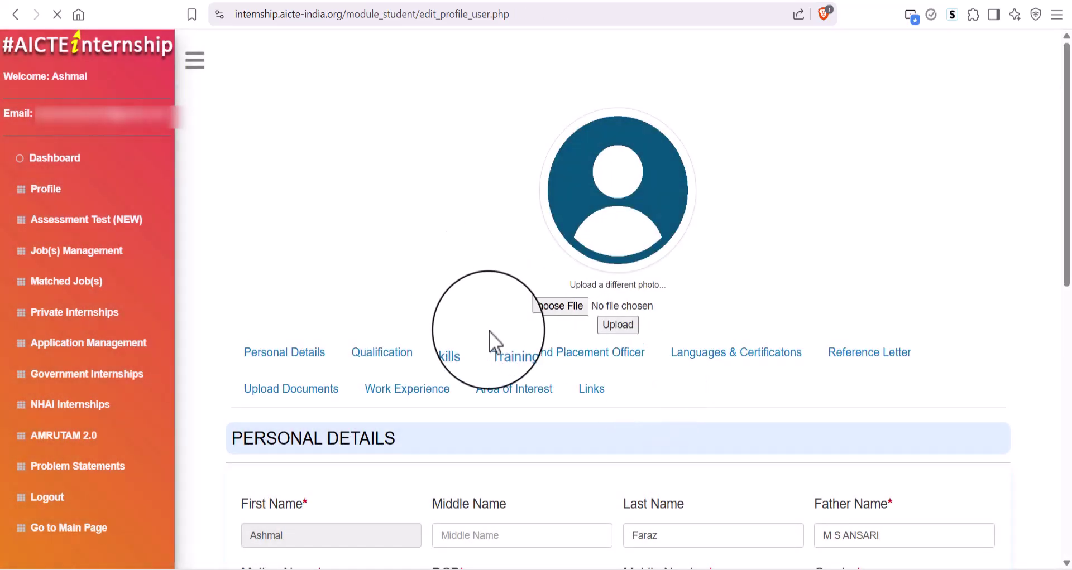
Change the graduation percentage to 69 and save the qualification details.
left_click(378, 353)
scroll(538, 339, "down", 10)
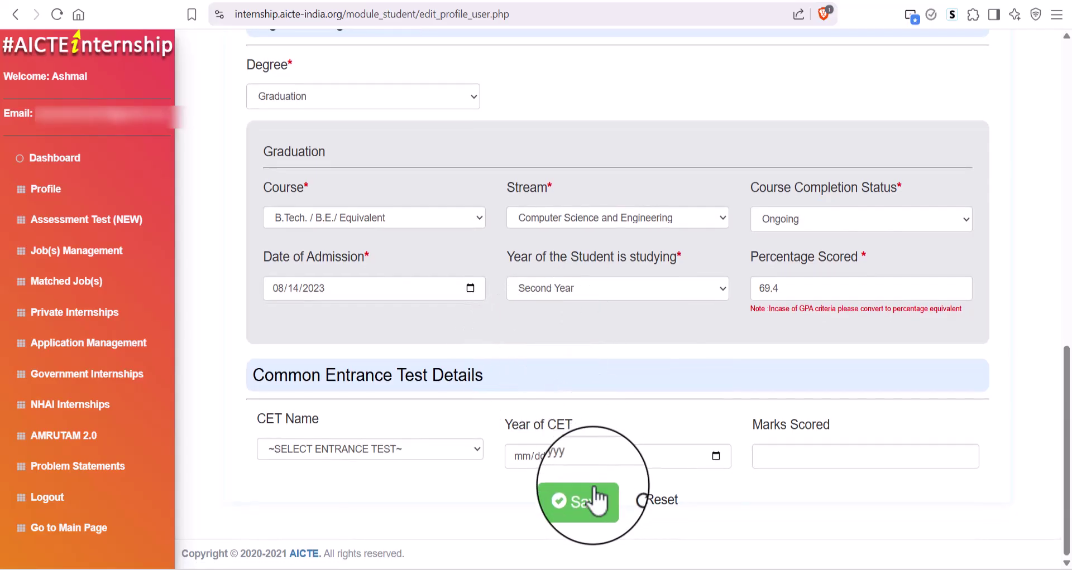
triple_click(800, 291)
type("70")
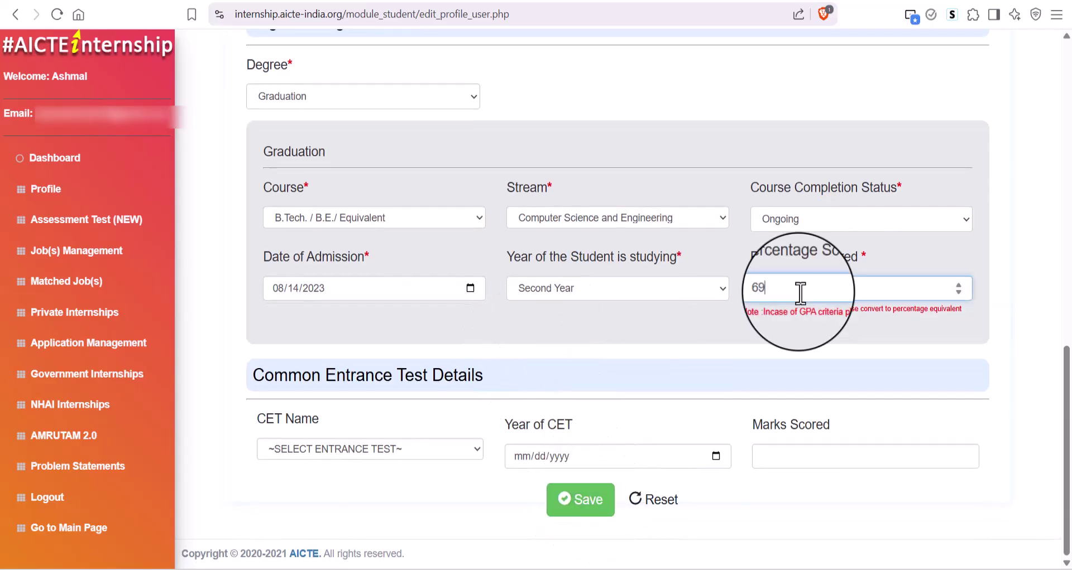
left_click(575, 500)
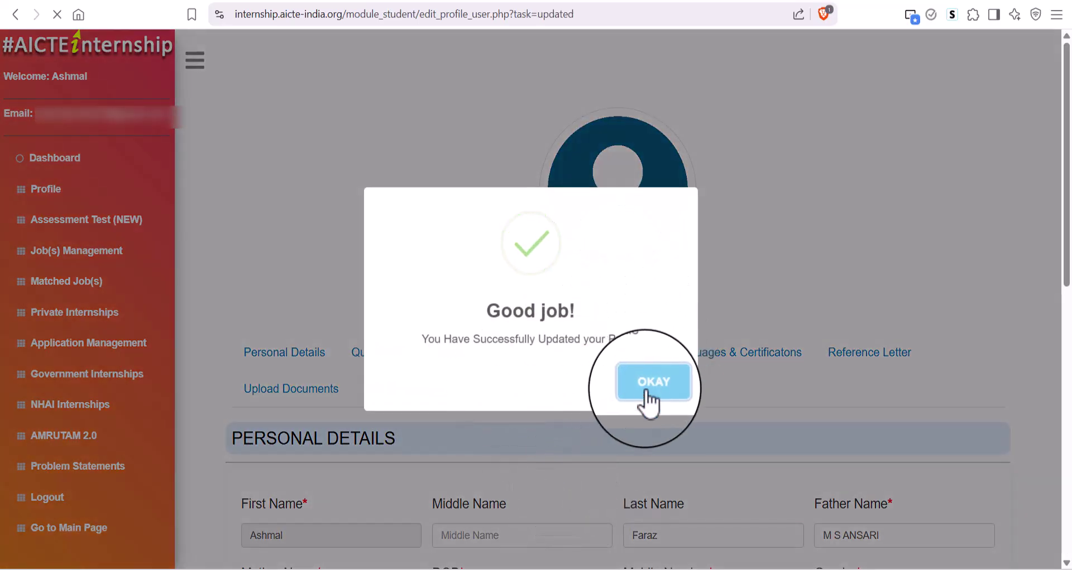
left_click(642, 385)
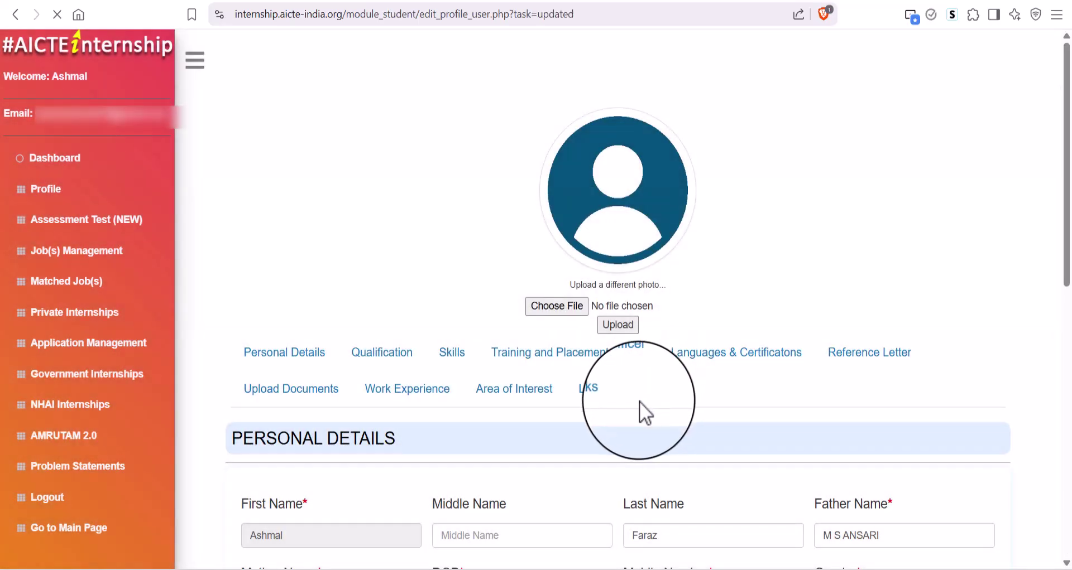
Save the Upload Documents section, then return to the portal's main page.
left_click(291, 388)
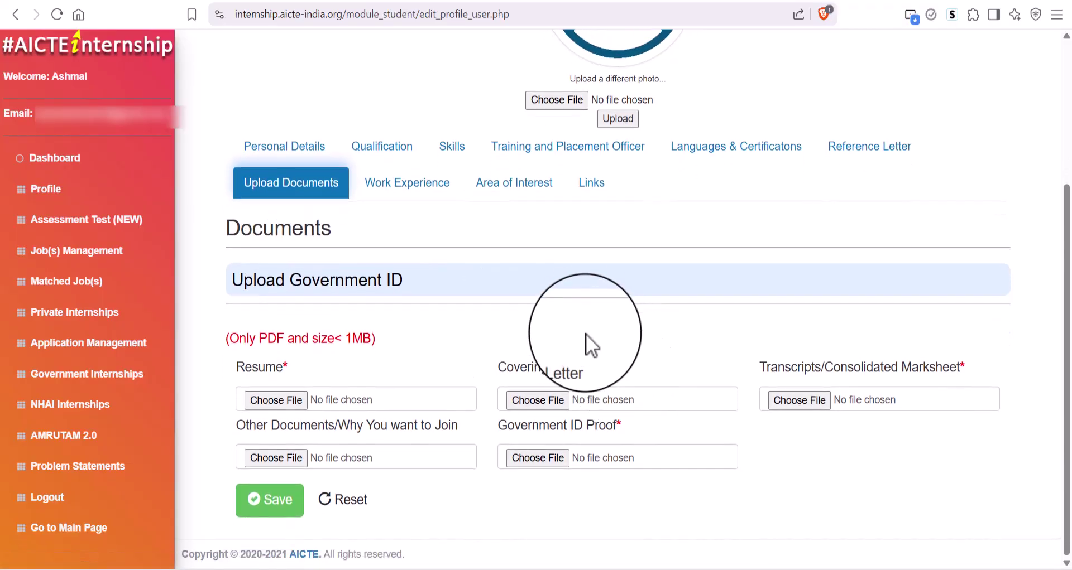
left_click(271, 505)
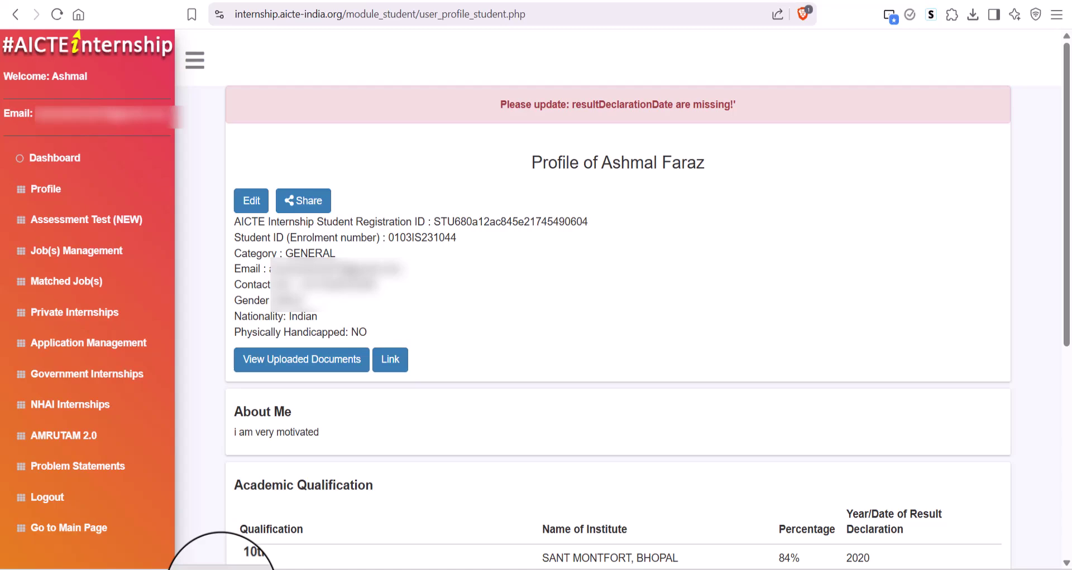
left_click(70, 529)
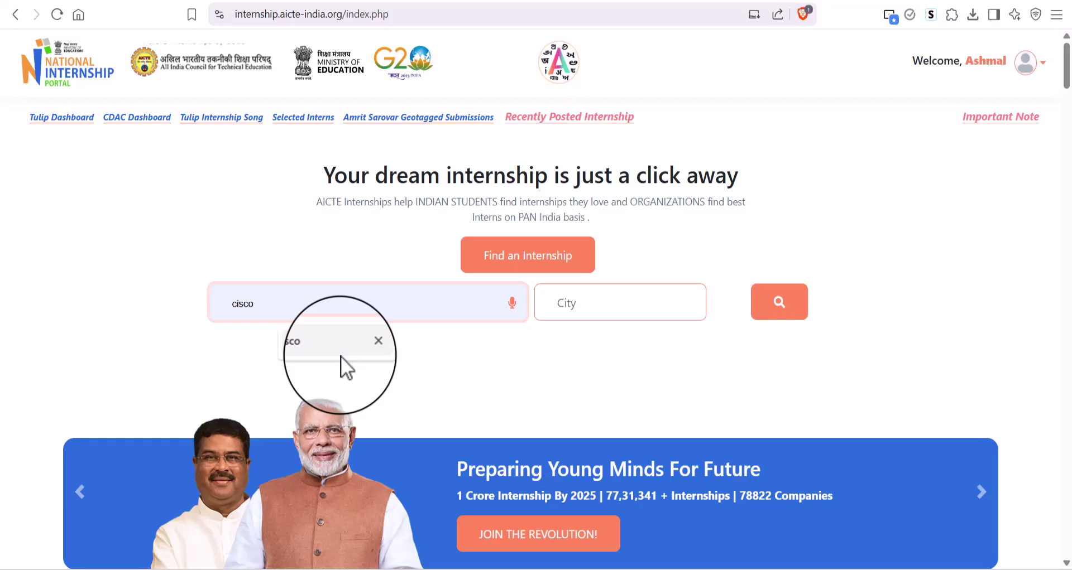
Search internships for 'cisco' and open the Cisco Virtual Internships Program 2025 details.
left_click(345, 364)
left_click(795, 299)
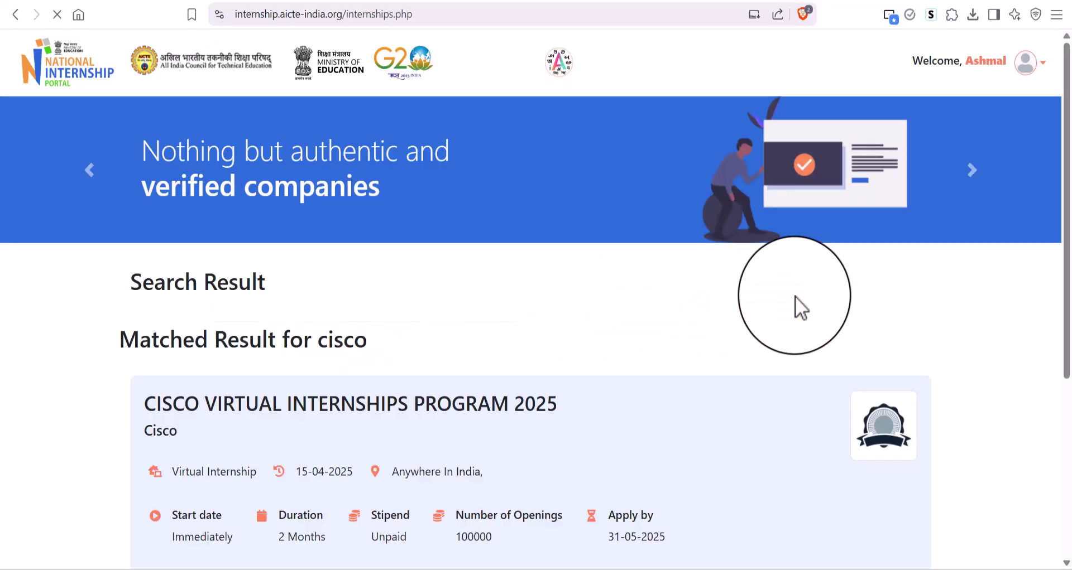
scroll(672, 300, "down", 5)
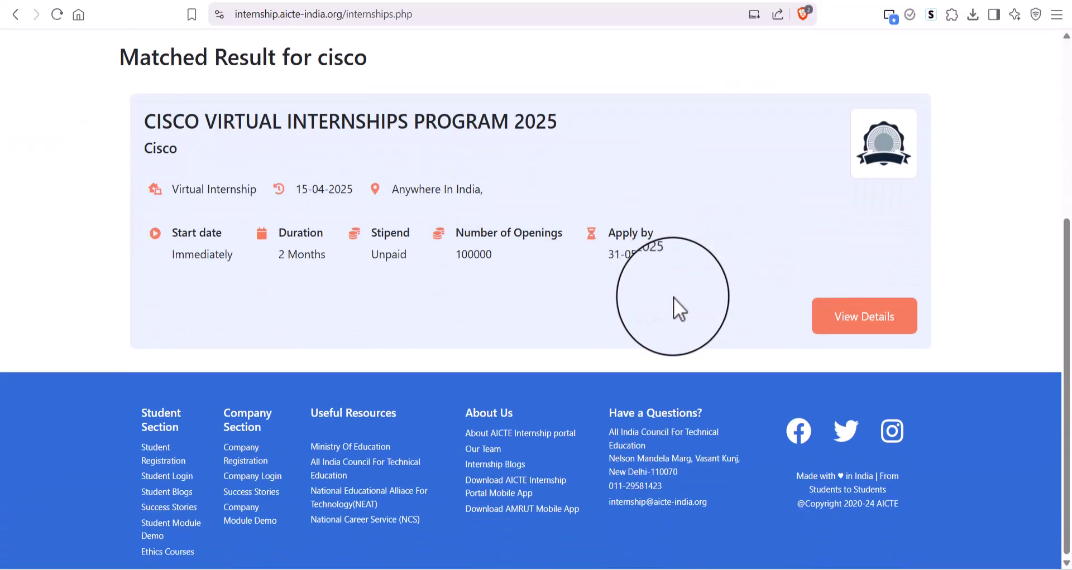
left_click(862, 316)
scroll(490, 336, "down", 10)
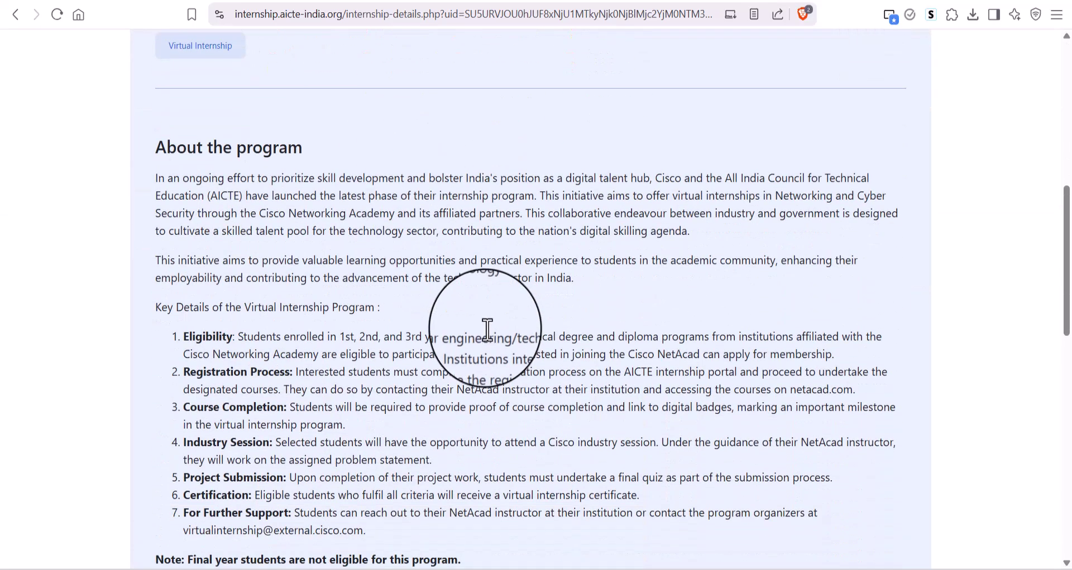
scroll(301, 192, "up", 3)
left_click_drag(177, 147, 426, 410)
Pass the reCAPTCHA check and apply for the internship.
scroll(429, 405, "down", 5)
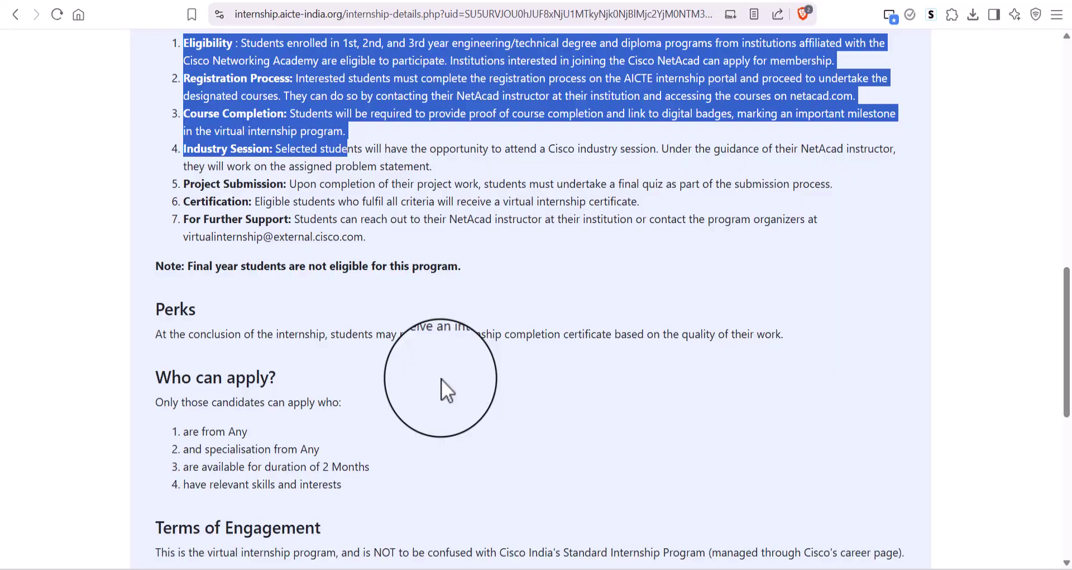
scroll(438, 363, "down", 5)
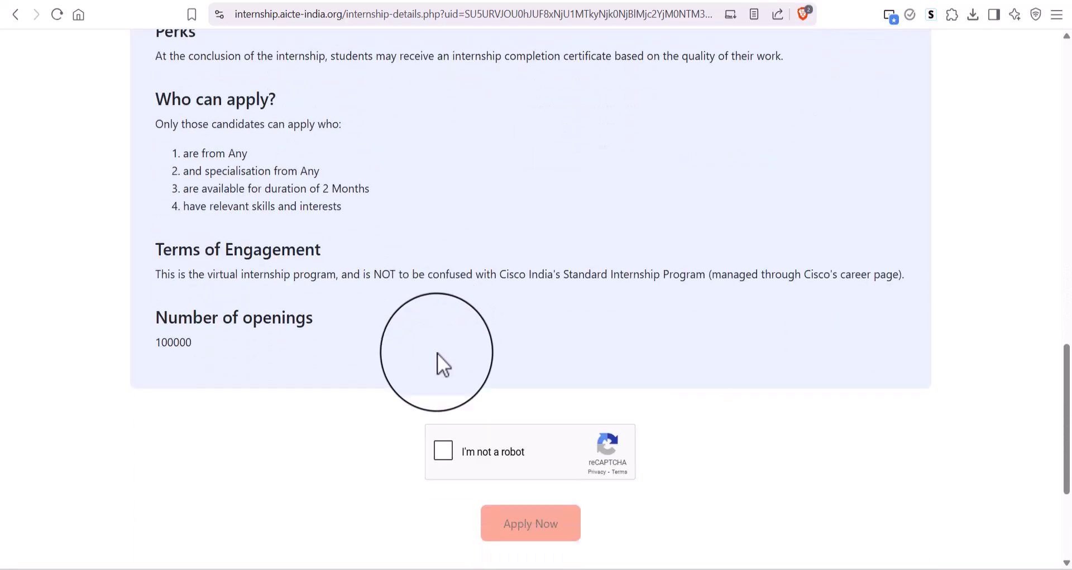
left_click(440, 441)
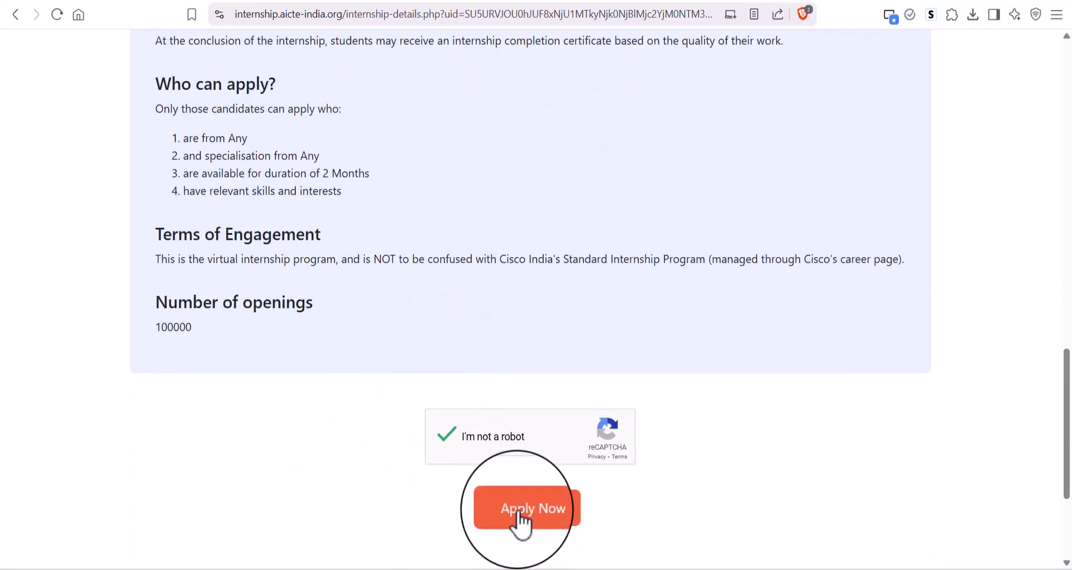
left_click(519, 511)
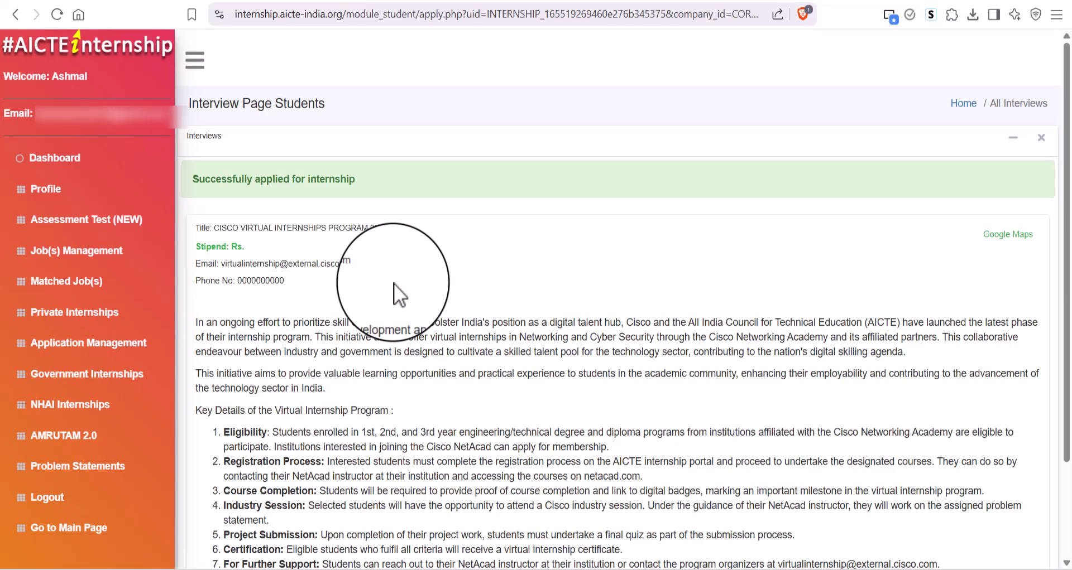
Highlight the success message, then the Applied status and application date on the dashboard.
scroll(406, 283, "down", 3)
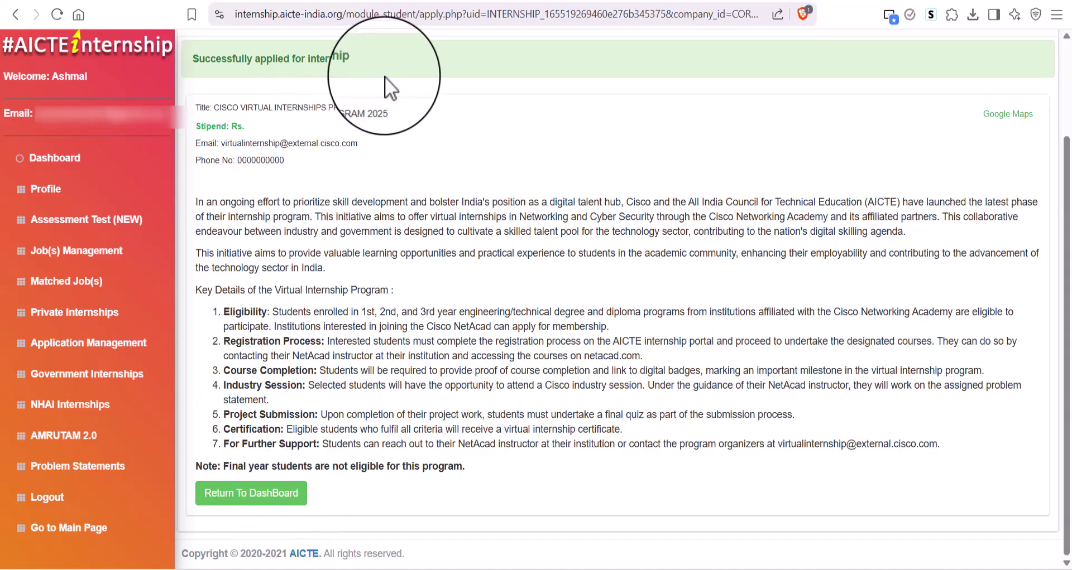
left_click_drag(356, 59, 193, 52)
left_click(438, 74)
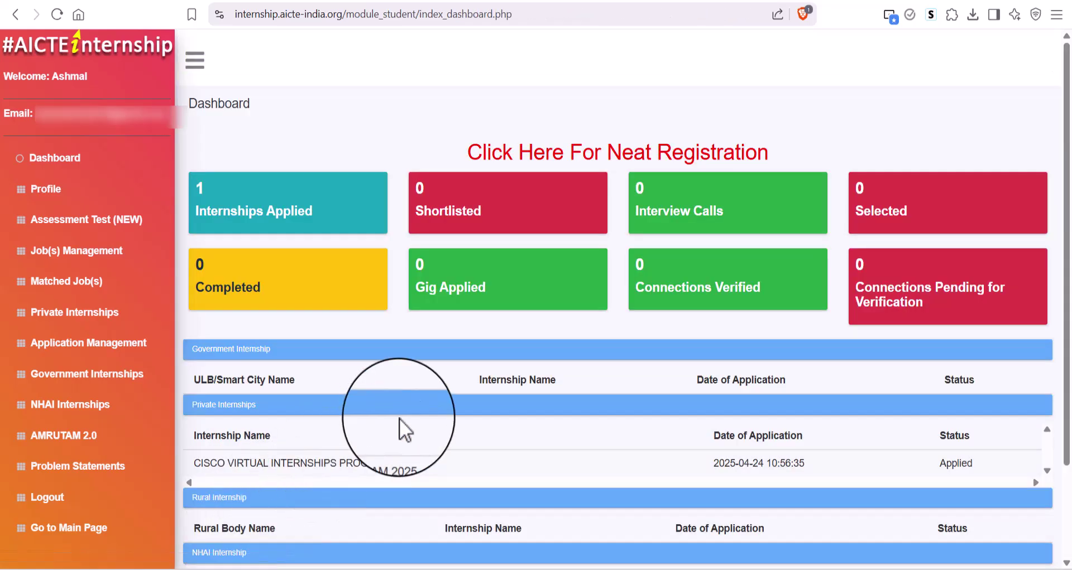
scroll(400, 419, "down", 1)
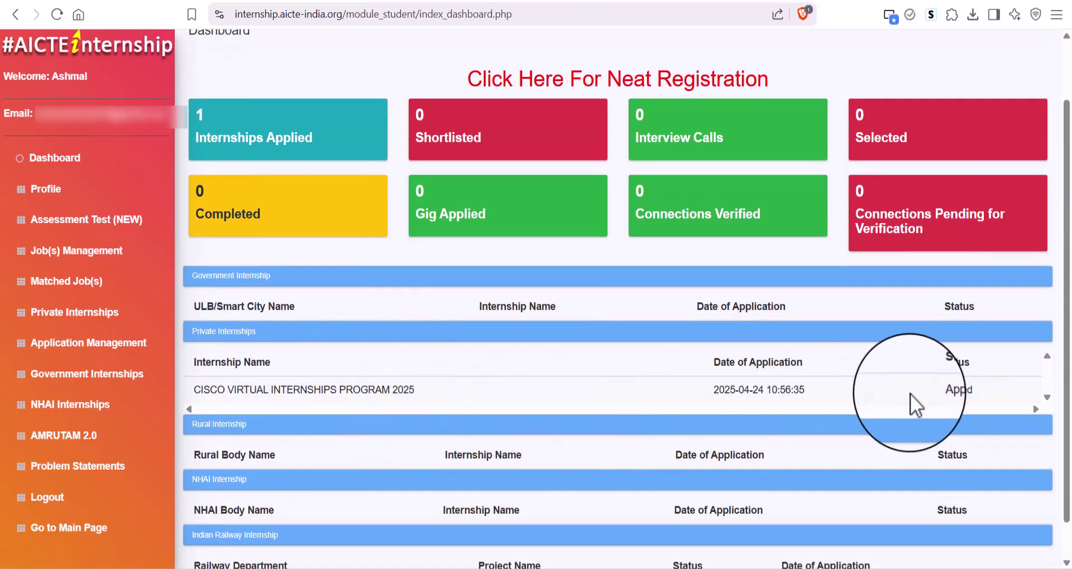
double_click(956, 387)
left_click_drag(712, 390, 842, 388)
Fill in the applicant's details from First Name through Pincode.
left_click(826, 386)
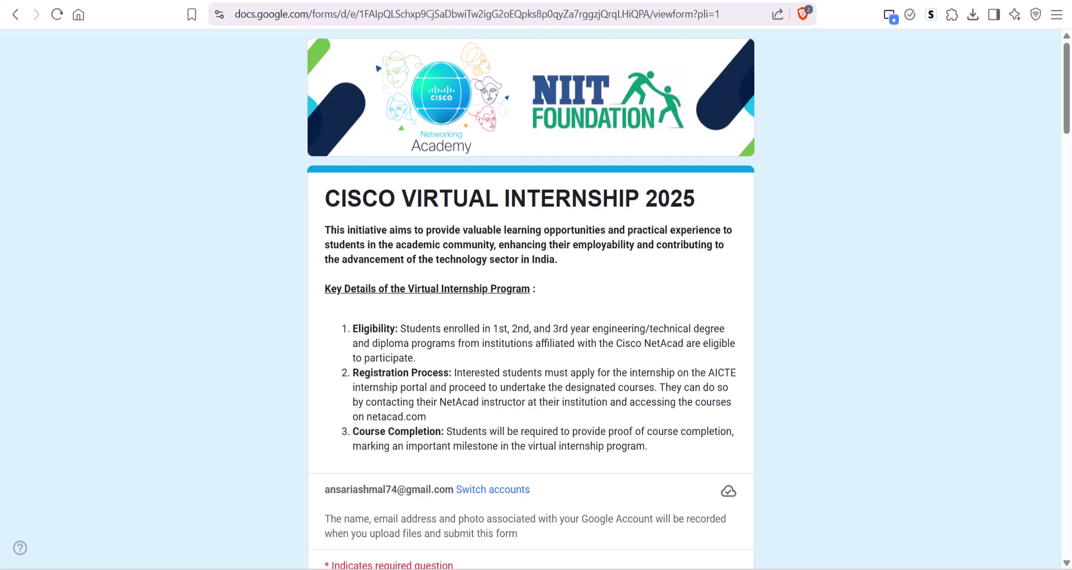
scroll(394, 280, "down", 9)
left_click(402, 266)
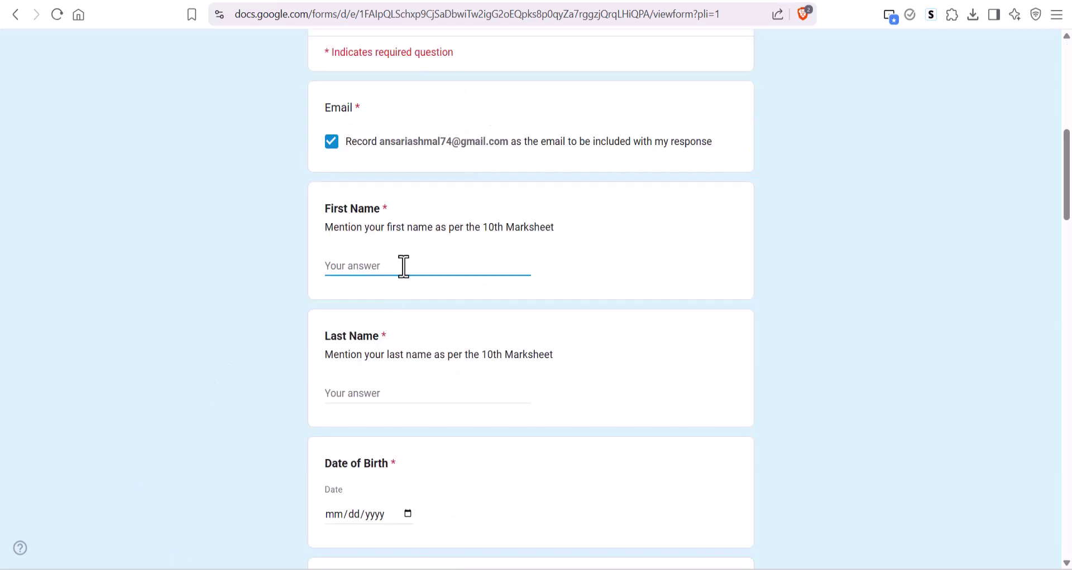
type("2022")
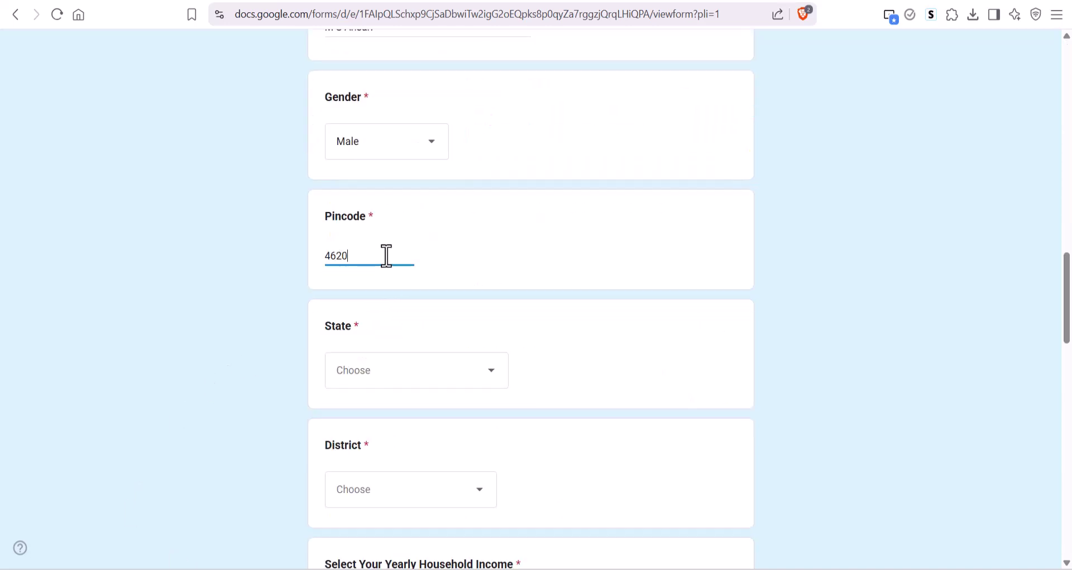
scroll(388, 269, "down", 3)
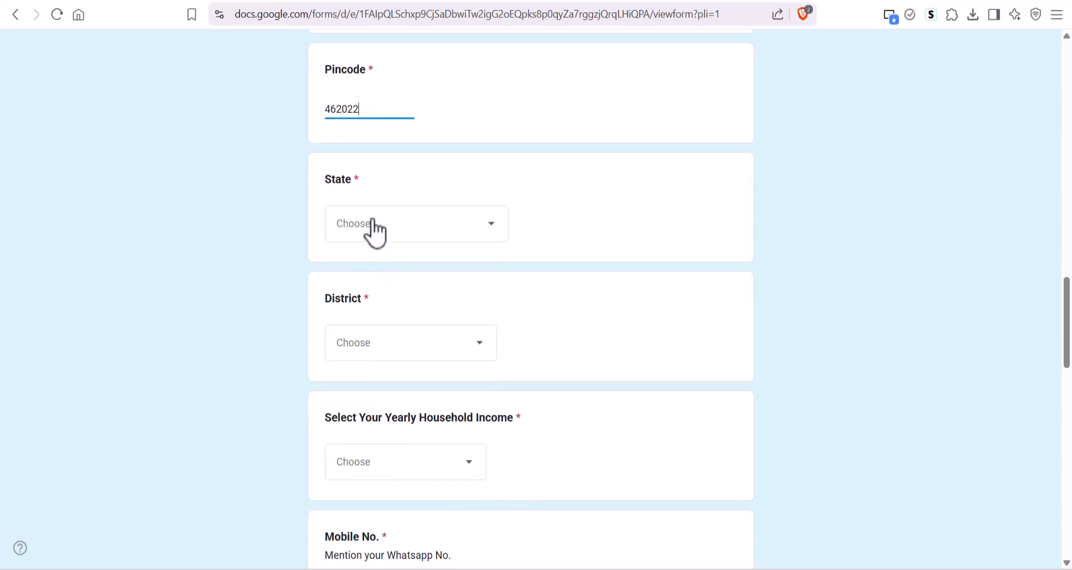
Choose Madhya Pradesh as State and Bhopal as District.
left_click(371, 229)
key("m")
key("Return")
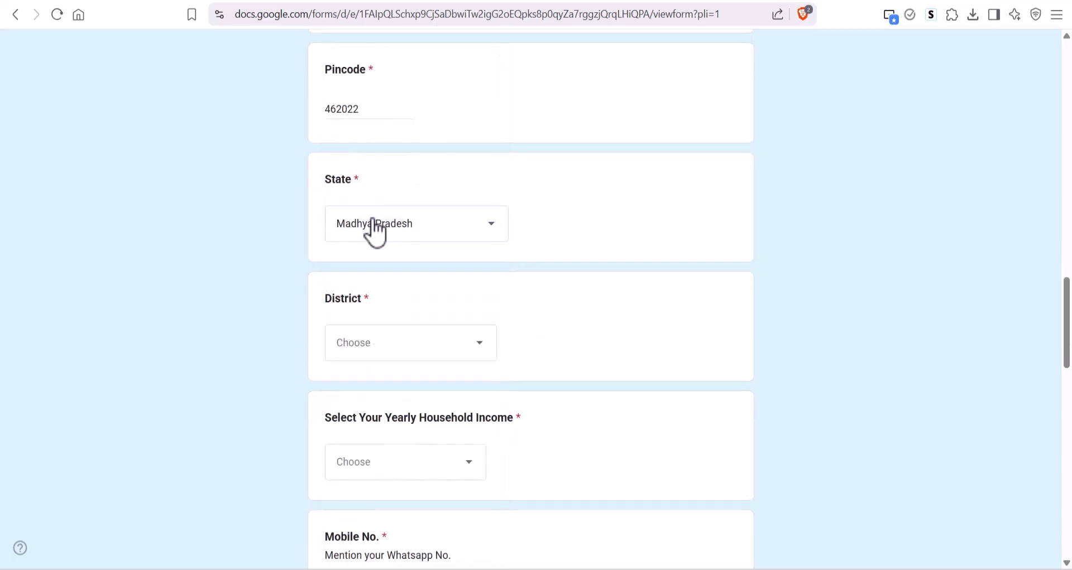
left_click(366, 351)
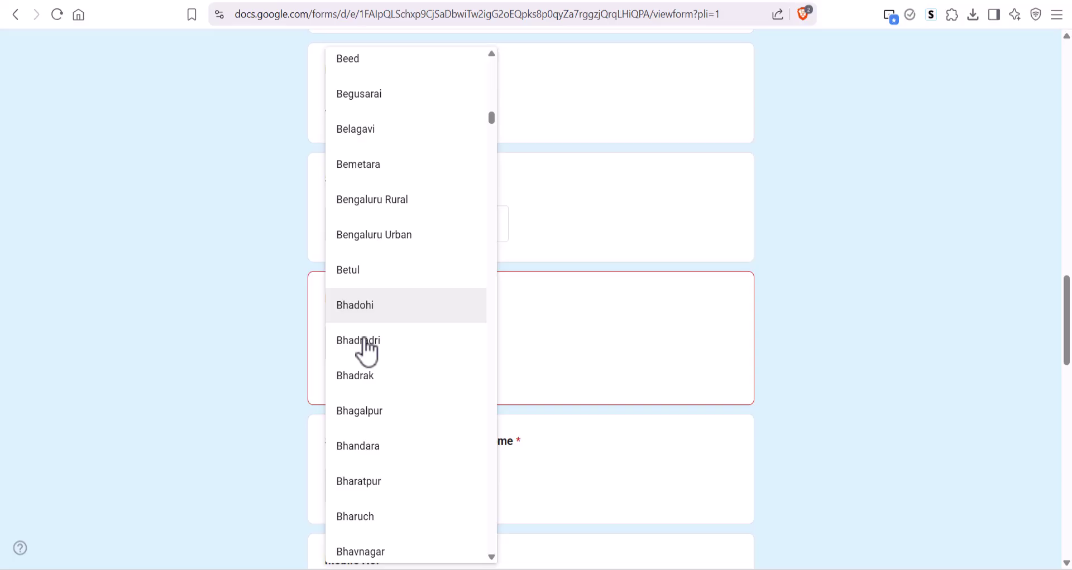
key("Down")
key("Down")
key("Down")
key("Down")
key("Down")
key("Down")
key("Down")
key("Down")
key("Down")
key("Down")
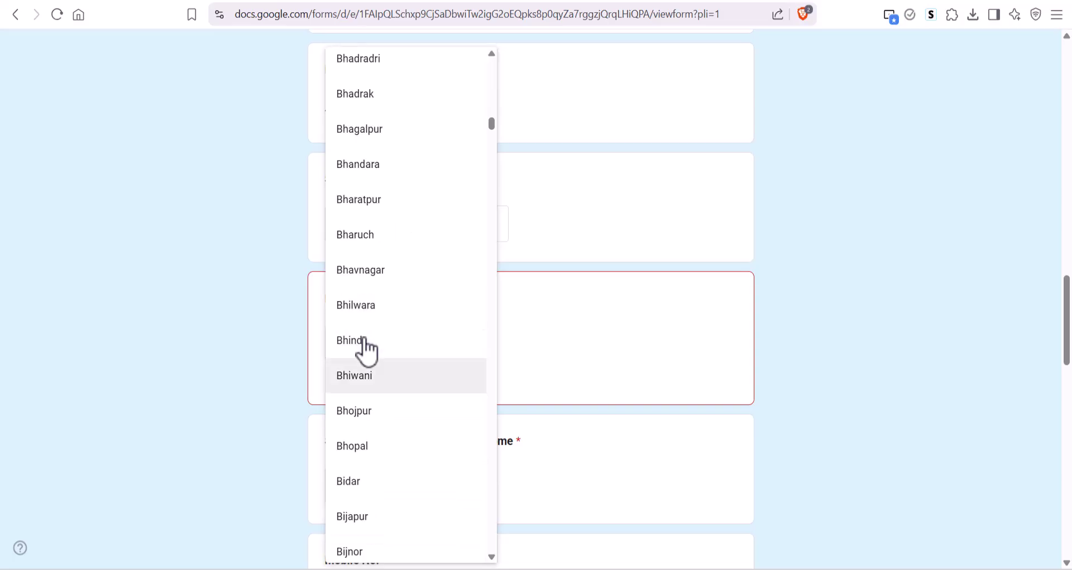
key("Down")
key("Down")
key("Down")
key("Up")
key("Return")
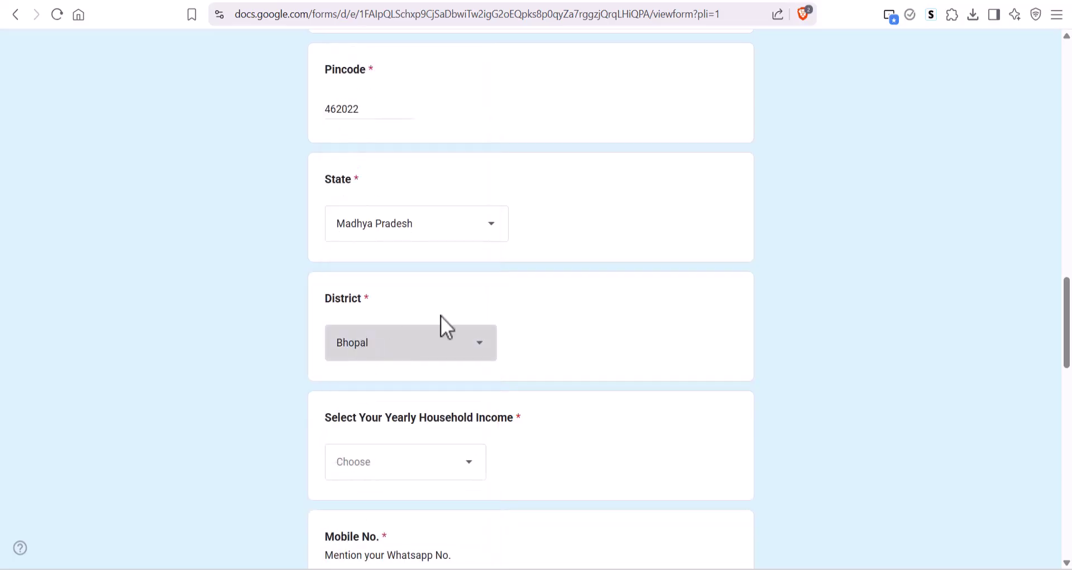
scroll(488, 329, "down", 3)
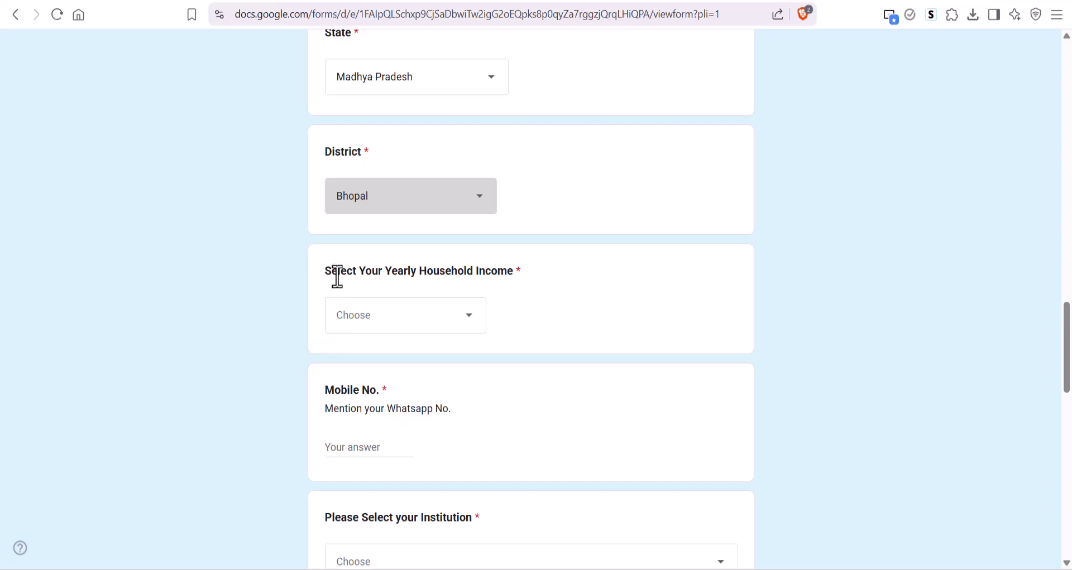
left_click_drag(337, 277, 417, 273)
left_click(451, 321)
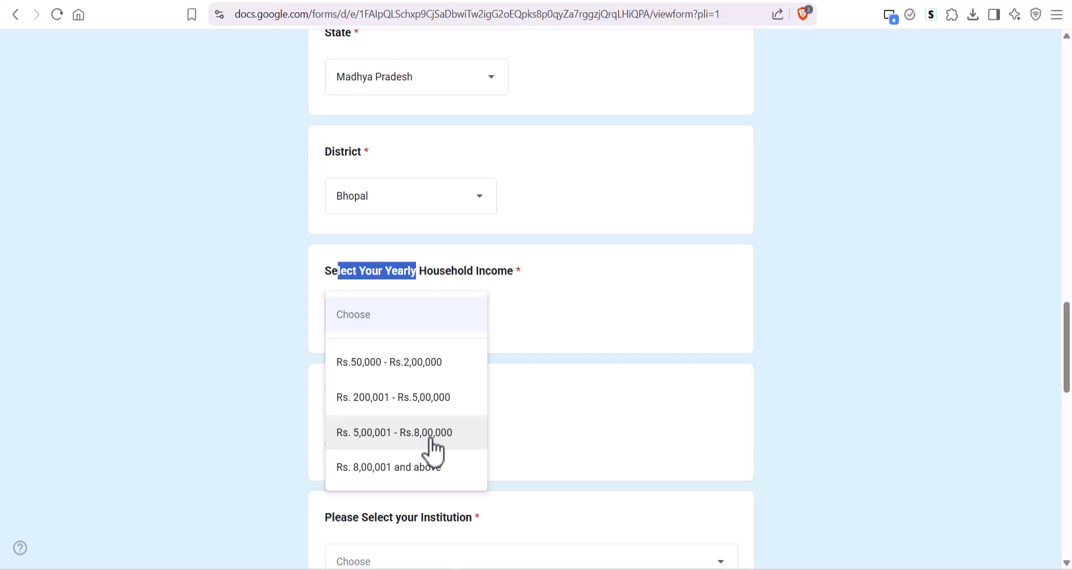
Choose income Rs. 200,001 - Rs.5,00,000, institution Lnct Group Of College and course B.Tech (All Trades).
left_click(427, 404)
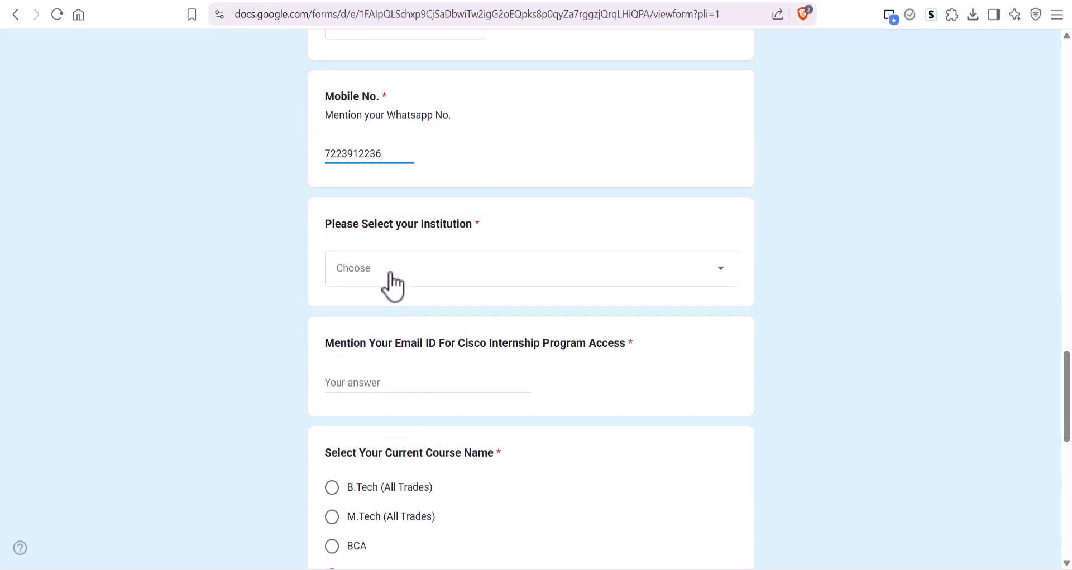
left_click(395, 279)
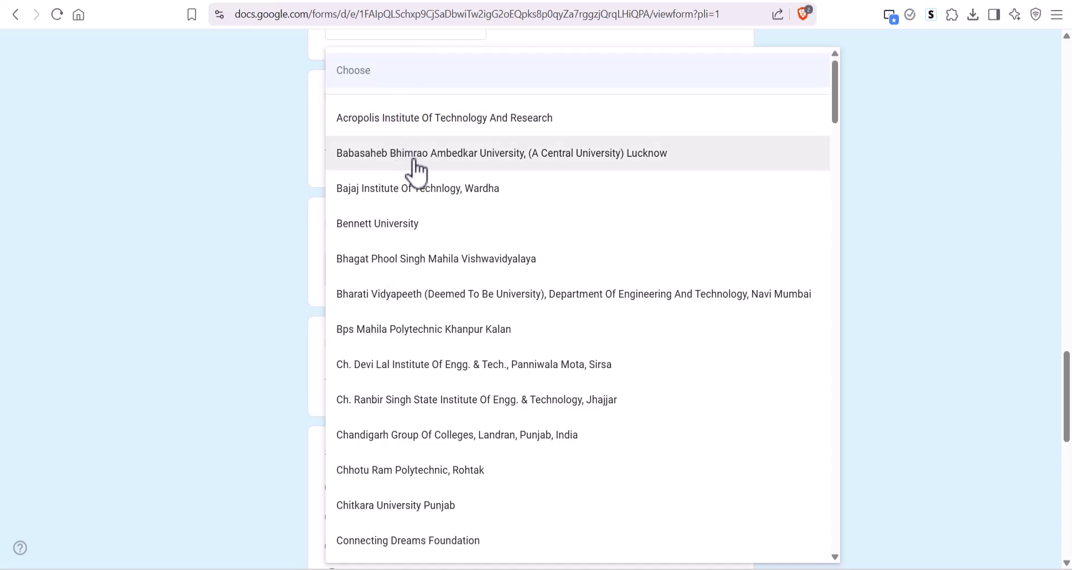
key("l")
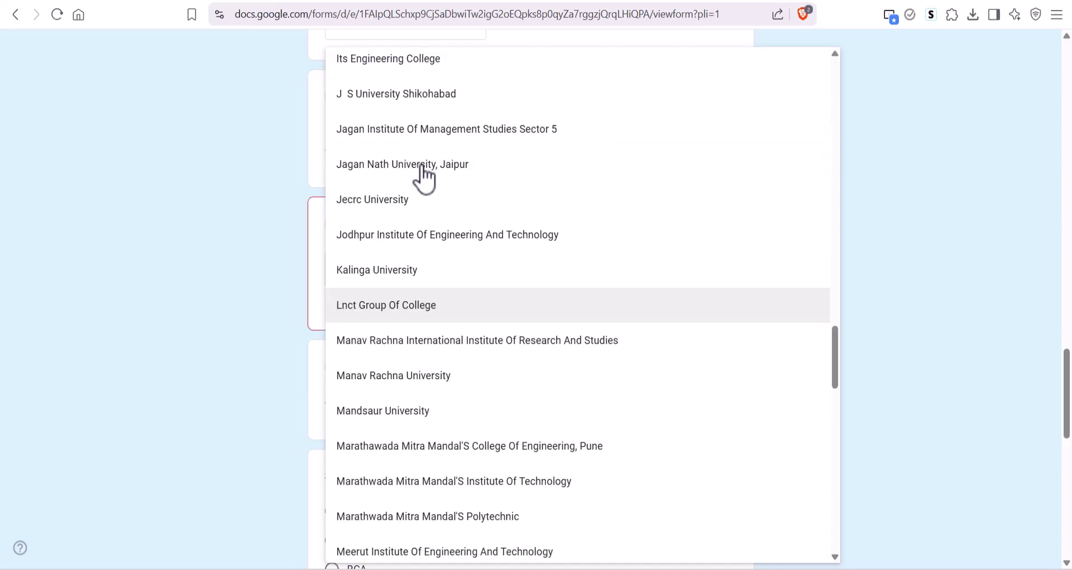
left_click(410, 305)
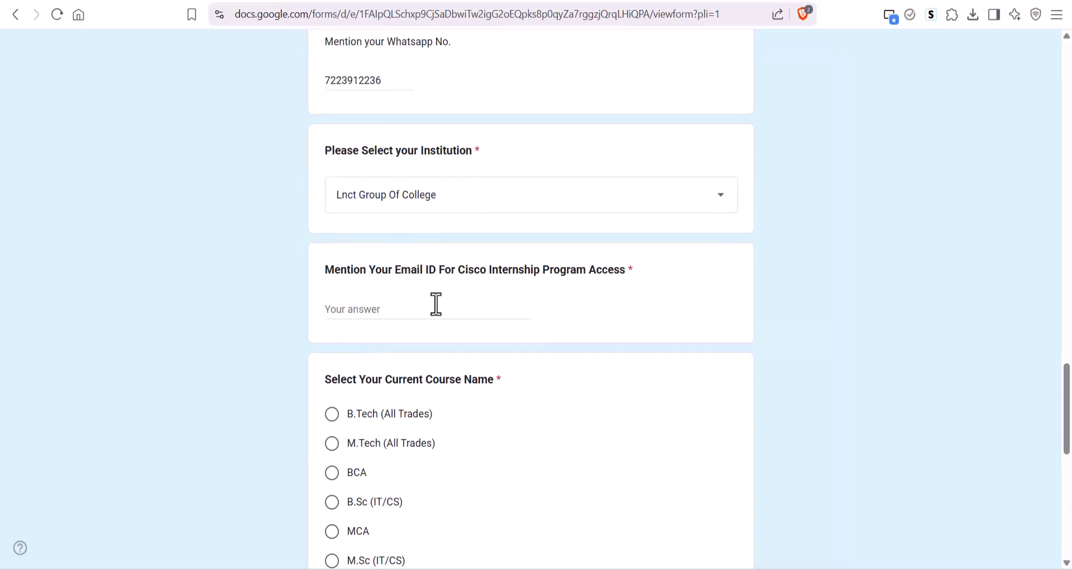
left_click(389, 414)
scroll(394, 391, "down", 5)
Enter the college roll number, select 2nd Year and 4th Semester, and go to the next page.
left_click(380, 386)
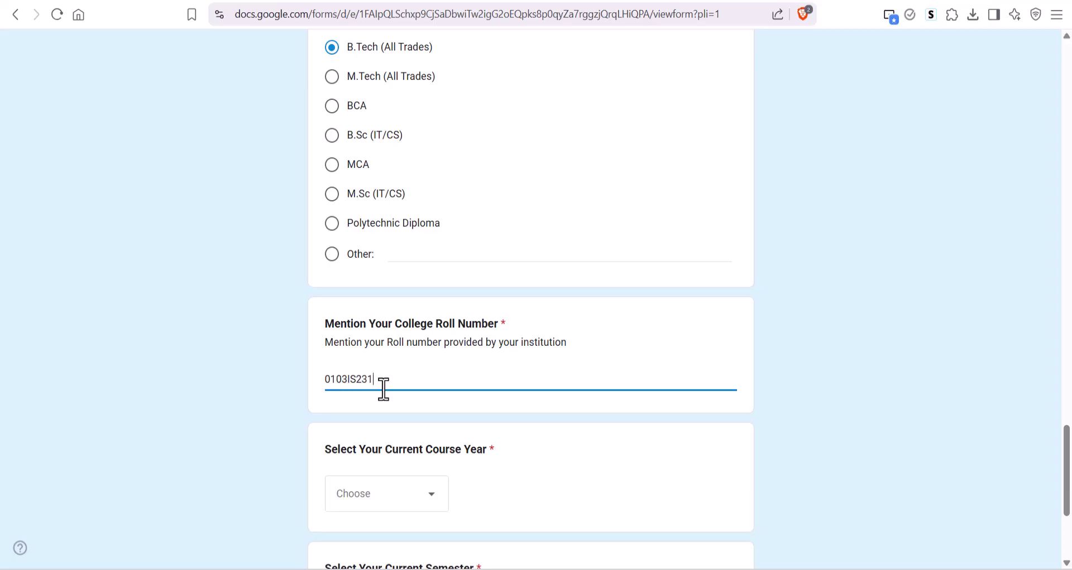
type("0103IS231044")
scroll(402, 363, "down", 4)
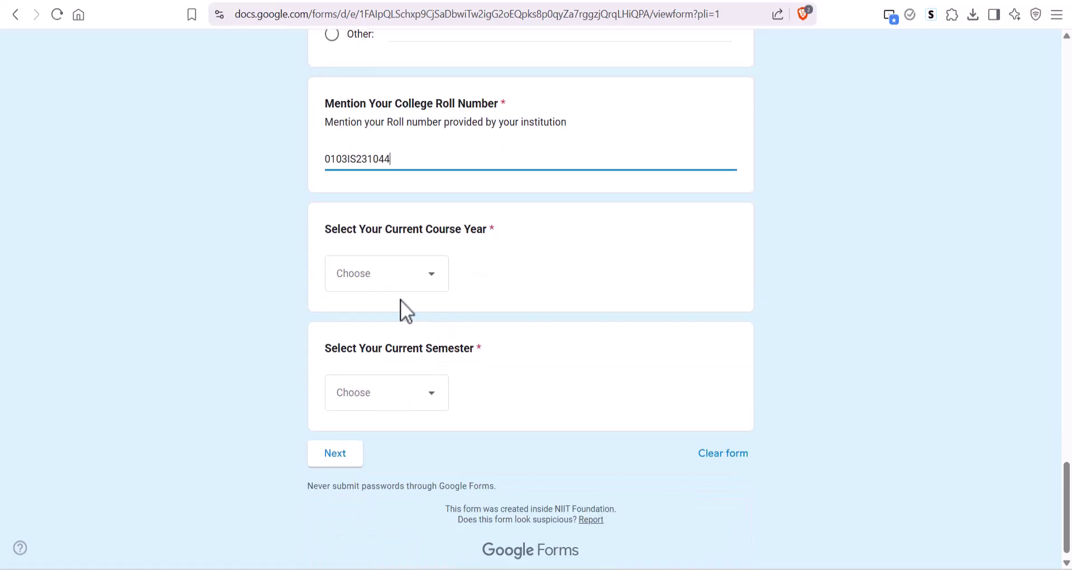
left_click(399, 282)
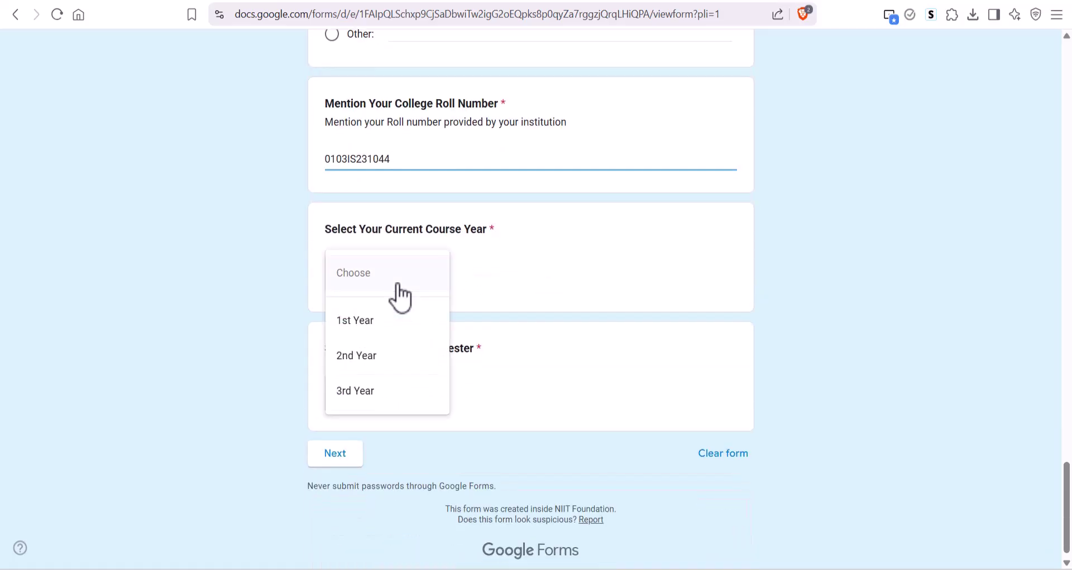
left_click(371, 358)
left_click(377, 401)
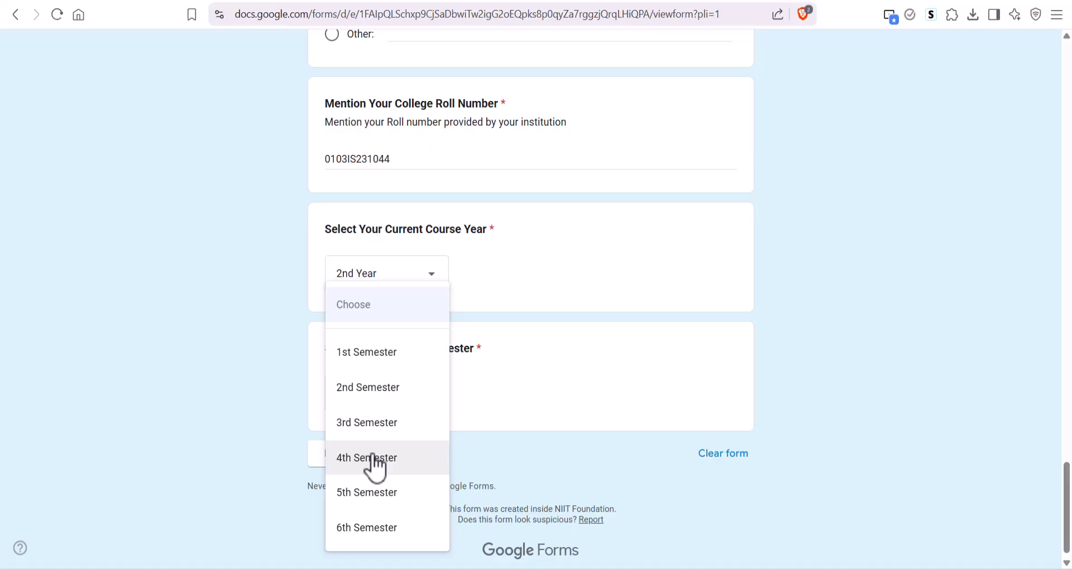
left_click(373, 455)
left_click(347, 455)
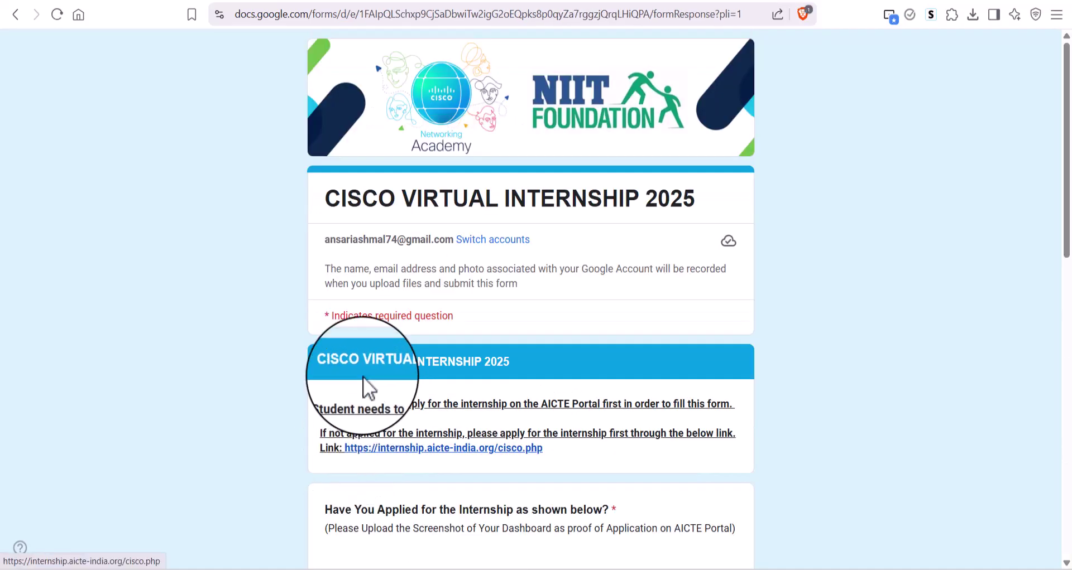
Attach the 488.8K AICTE dashboard screenshot to the applied-internship proof question.
scroll(335, 368, "down", 3)
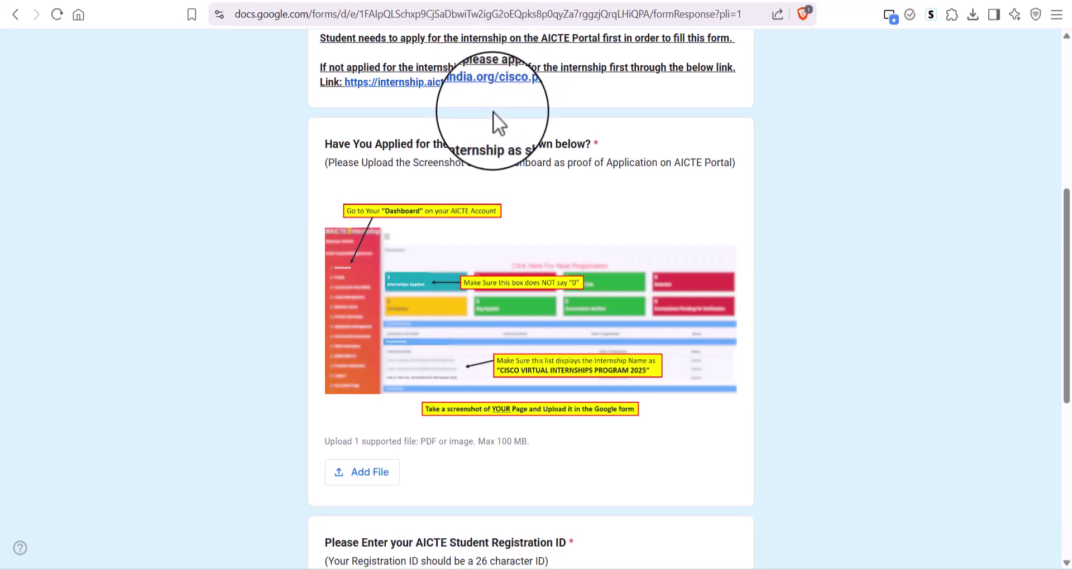
left_click(366, 474)
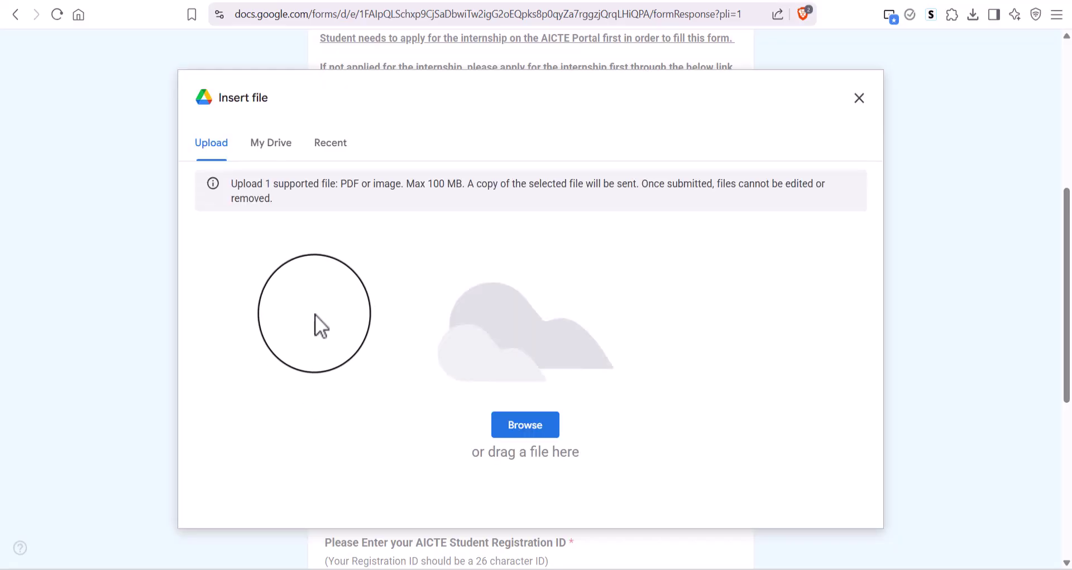
left_click(538, 436)
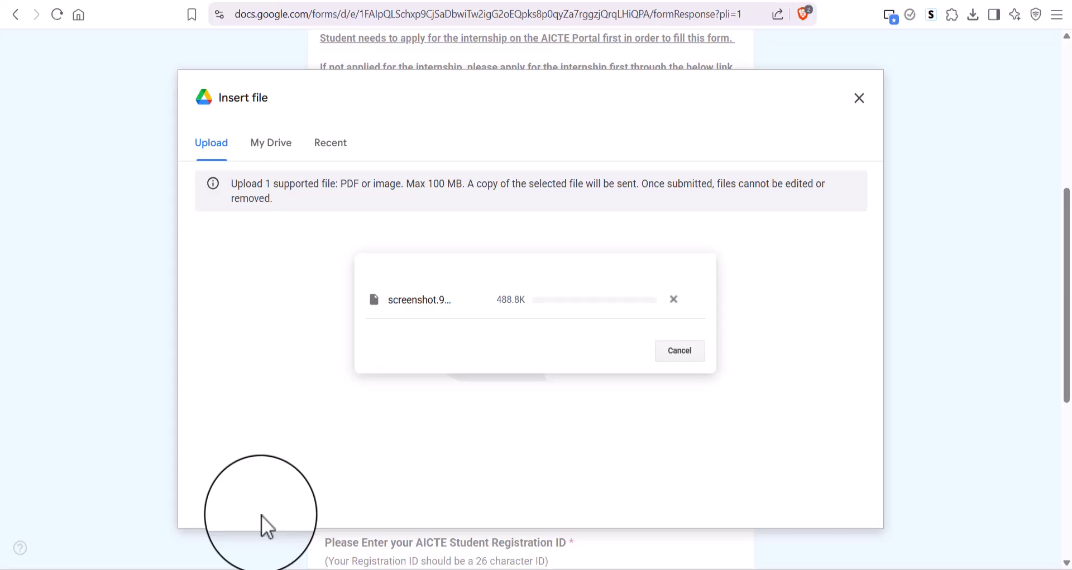